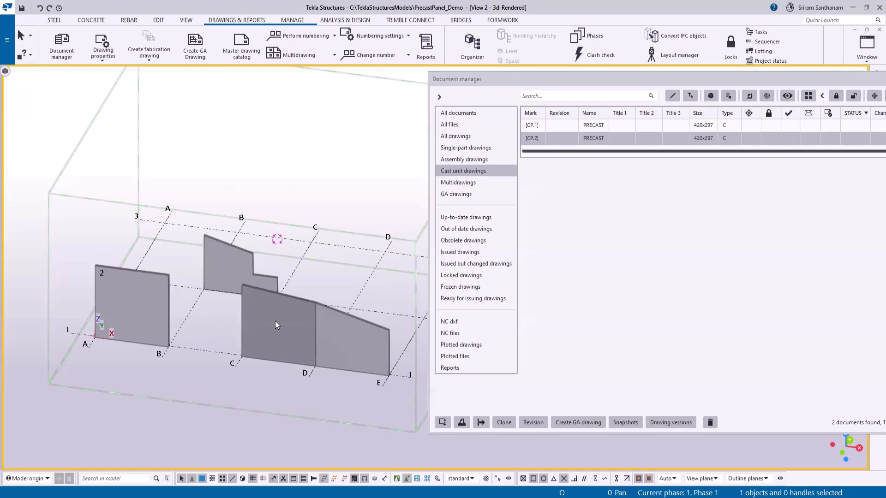
- Open the cast unit drawing CP.2 from the document list
double_click(591, 138)
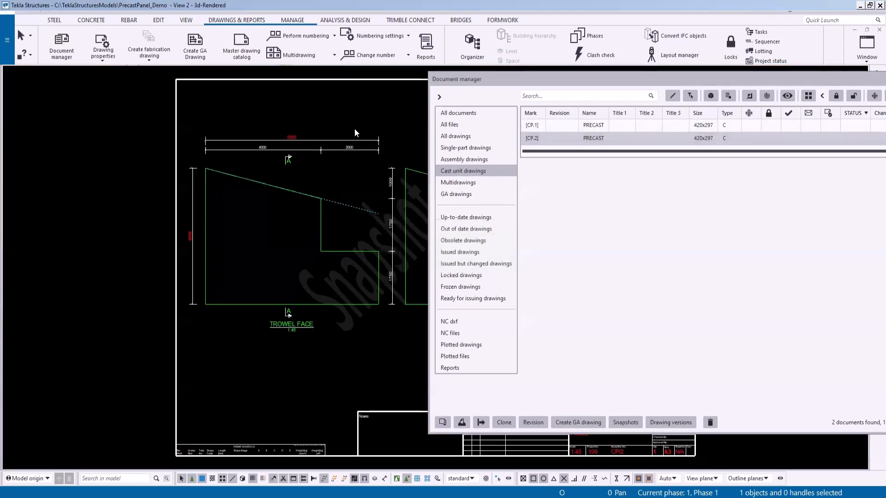
- Add two crossing free dimensions diagonally between the panel's outer corners in the TROWEL FACE view
click(160, 20)
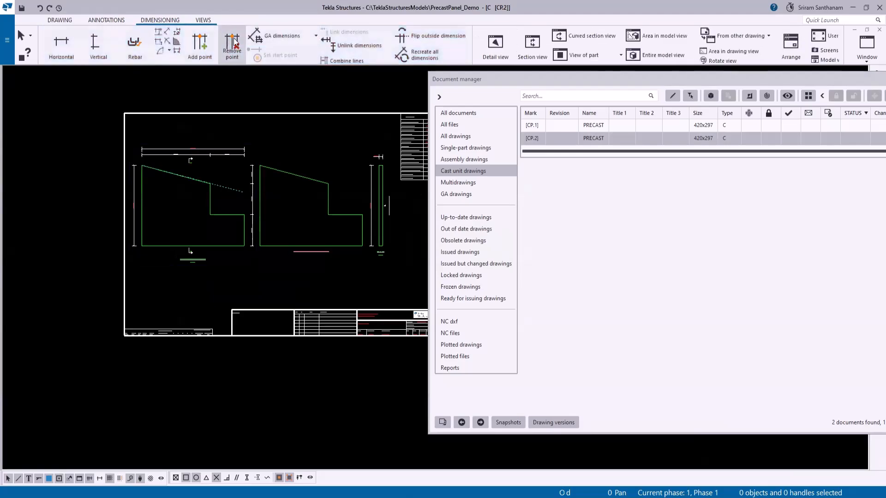
click(168, 32)
click(243, 245)
click(142, 165)
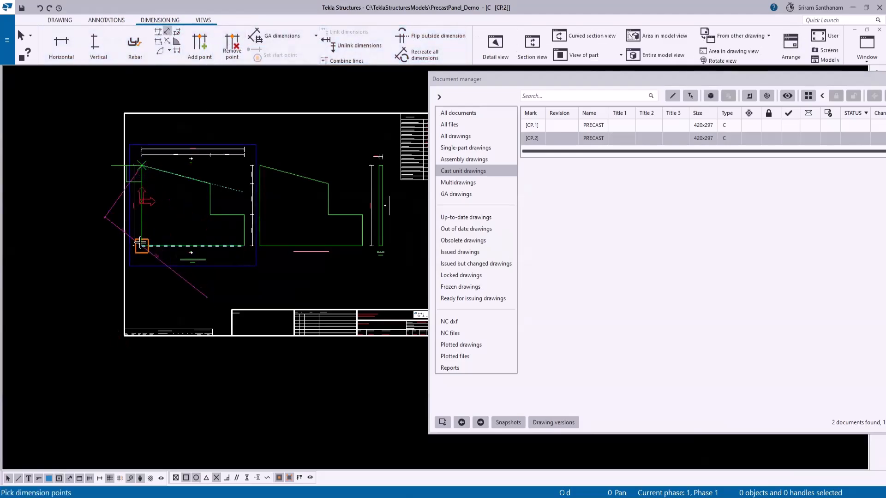
click(142, 245)
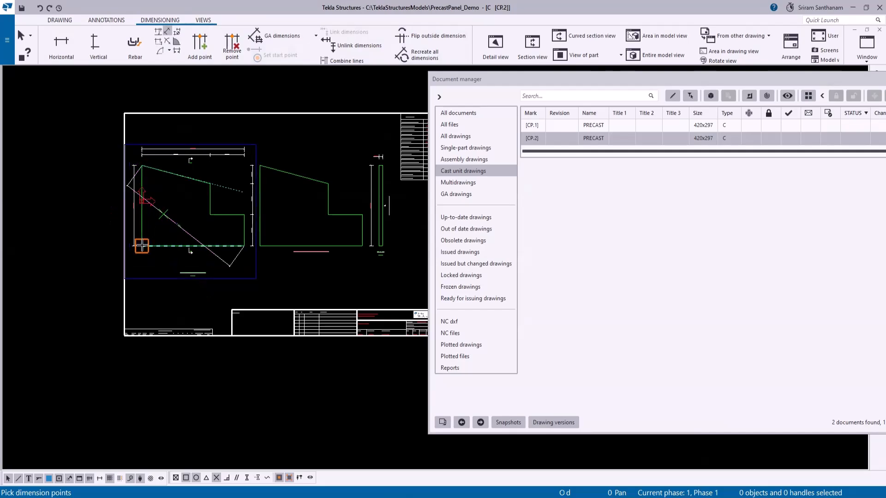
right_click(210, 168)
click(224, 173)
click(198, 198)
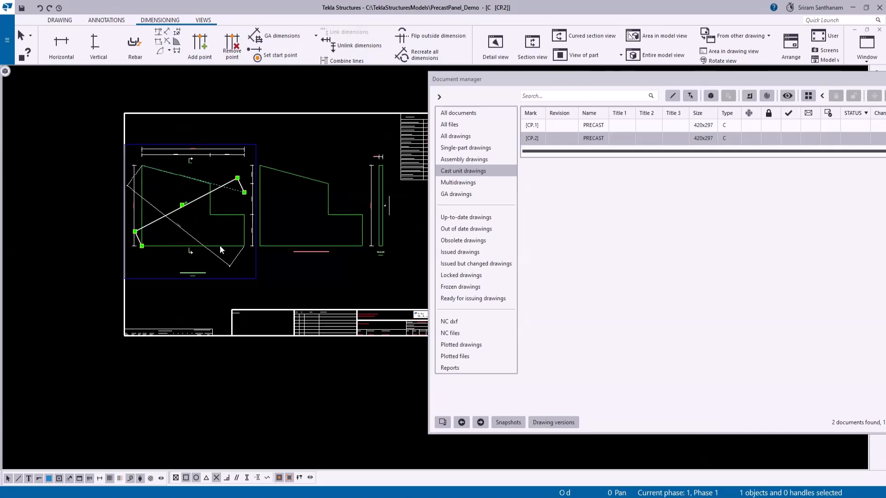
- Delete both manually placed diagonal dimensions from the TROWEL FACE view
scroll(202, 240, up, 5)
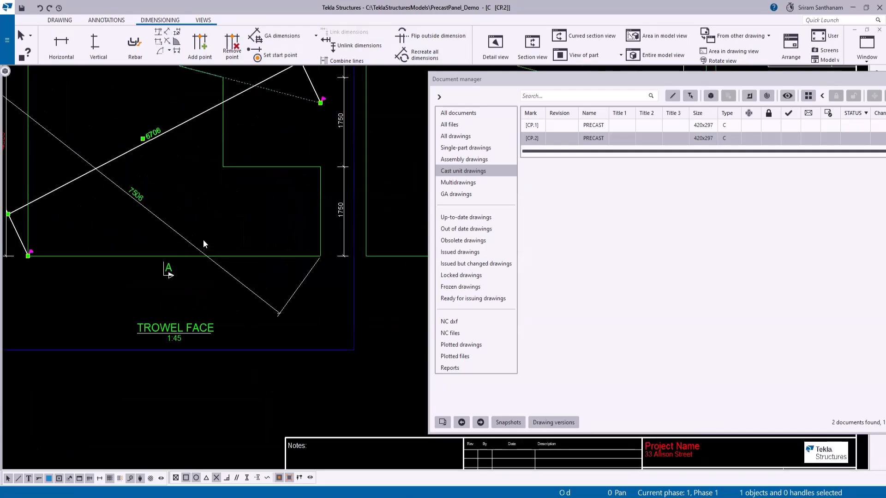
key(Delete)
click(247, 288)
key(Delete)
scroll(255, 299, down, 4)
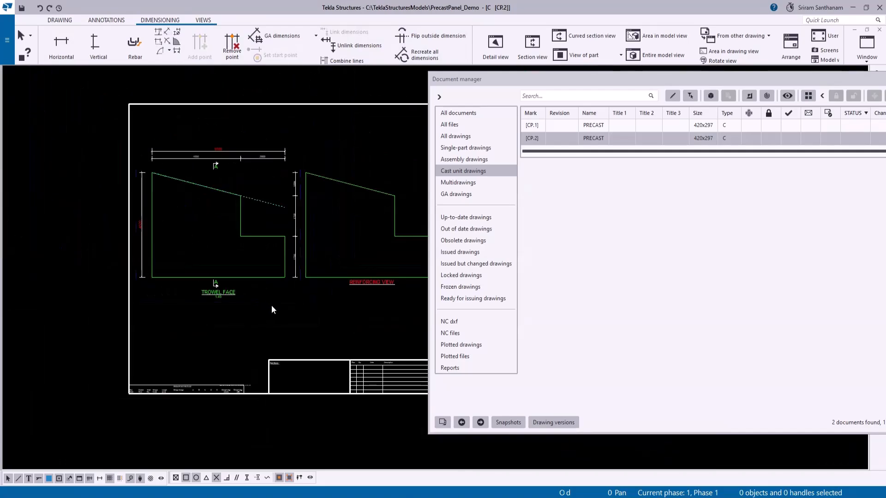
- Close the document manager and choose IBim Diagonal Dimensions as the part custom presentation in the TROWEL FACE view's properties
drag(751, 83, 399, 117)
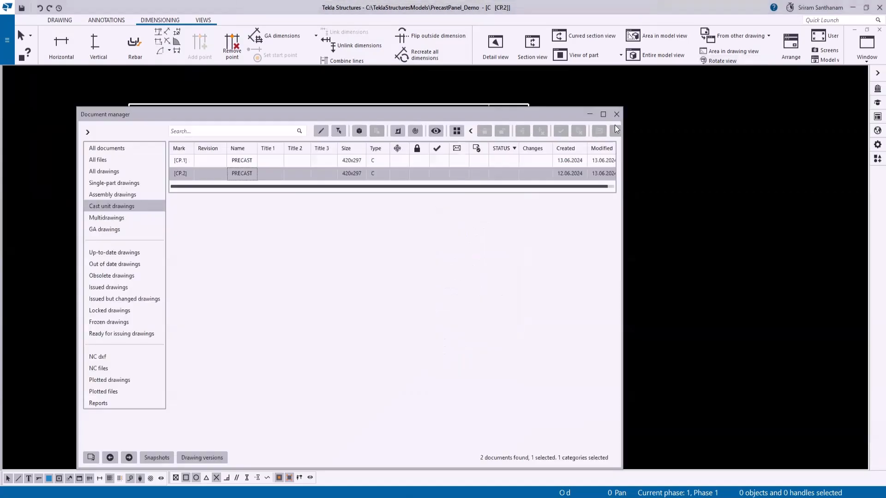
click(617, 114)
double_click(275, 303)
click(484, 218)
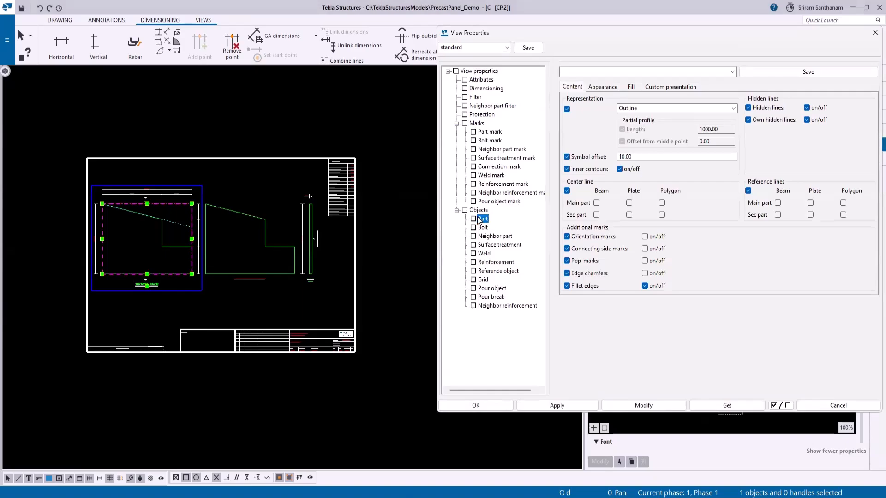
click(668, 87)
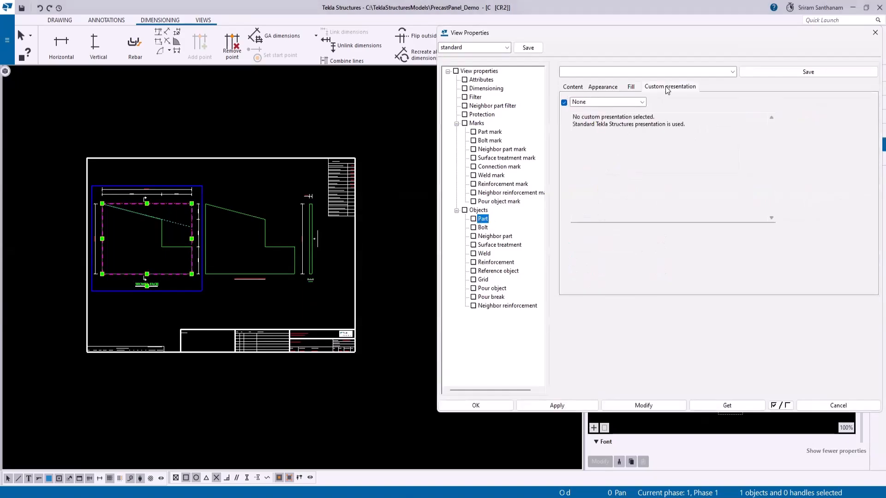
click(643, 102)
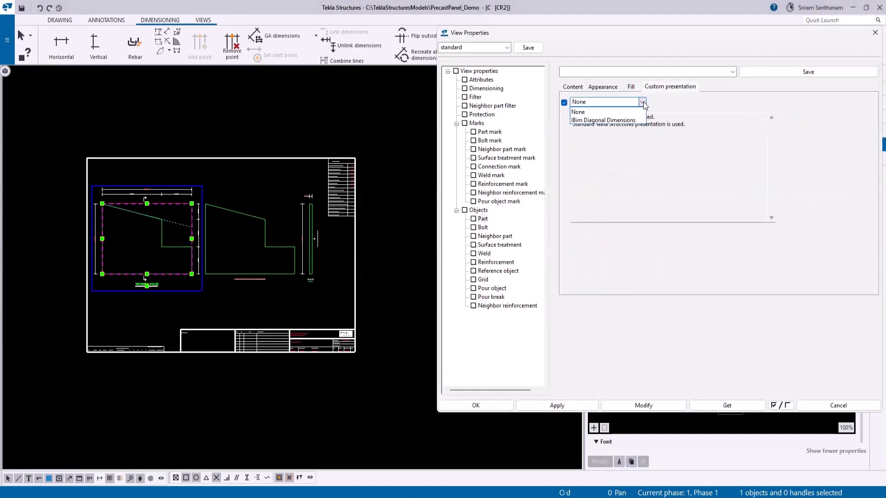
click(609, 120)
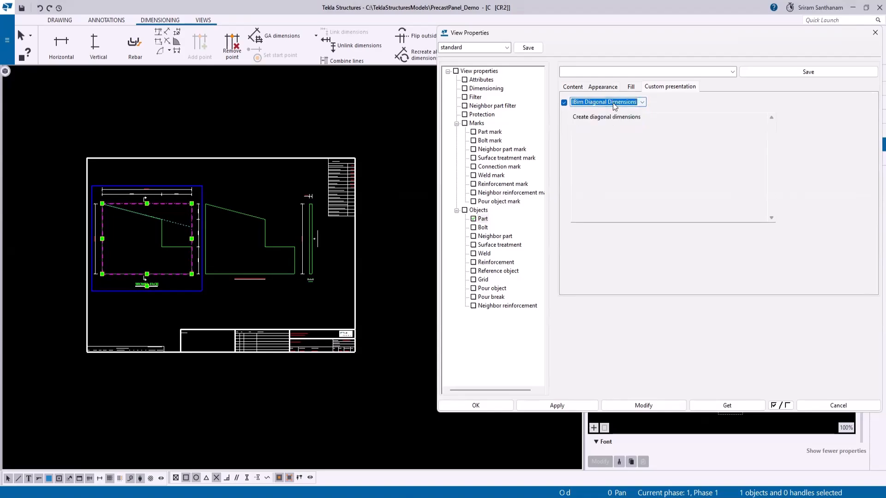
- Inspect the Check Dim rows in the drawing's data table, and apply the modified part presentation to the TROWEL FACE view
scroll(103, 231, up, 4)
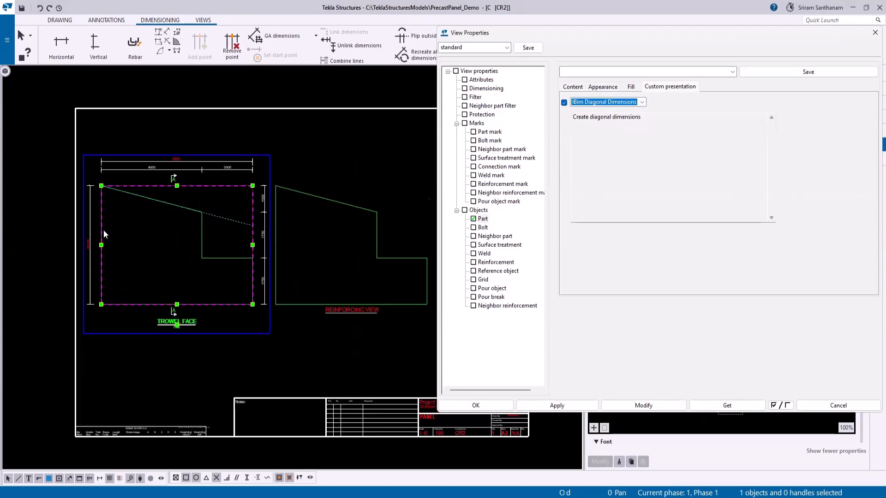
scroll(167, 283, down, 4)
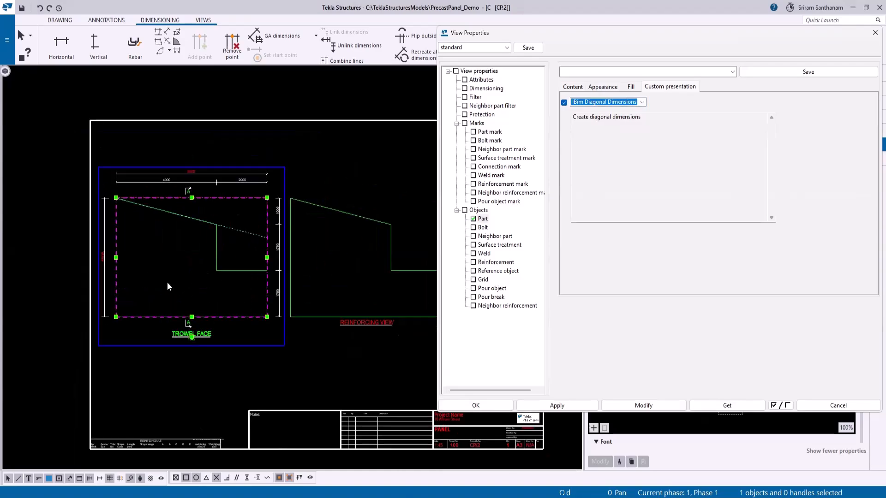
scroll(301, 256, up, 3)
scroll(274, 263, up, 5)
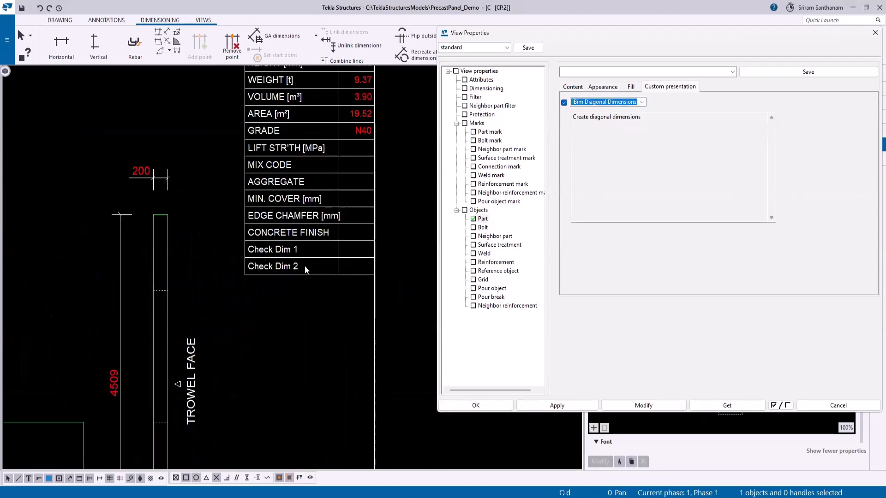
scroll(186, 246, down, 1)
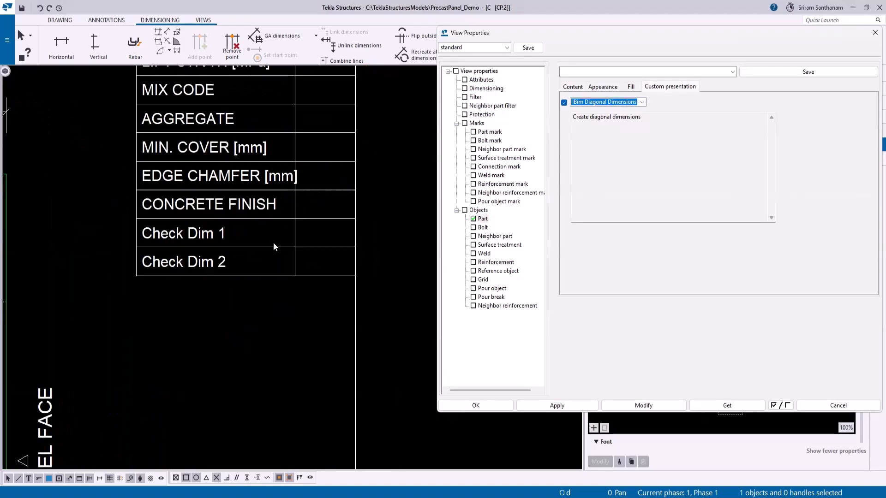
scroll(285, 188, down, 4)
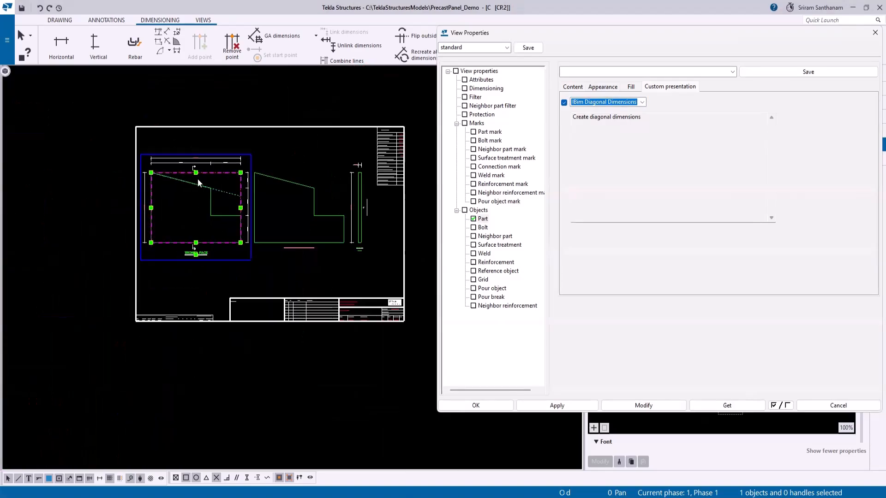
scroll(197, 180, up, 4)
click(636, 407)
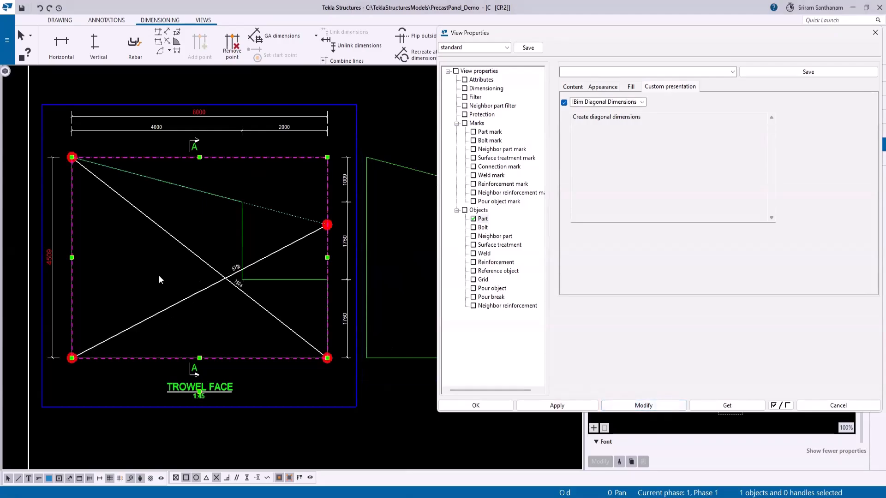
- Update the drawing's data table to fill in the Check Dim 1 and Check Dim 2 rows
scroll(159, 280, down, 3)
scroll(282, 262, up, 5)
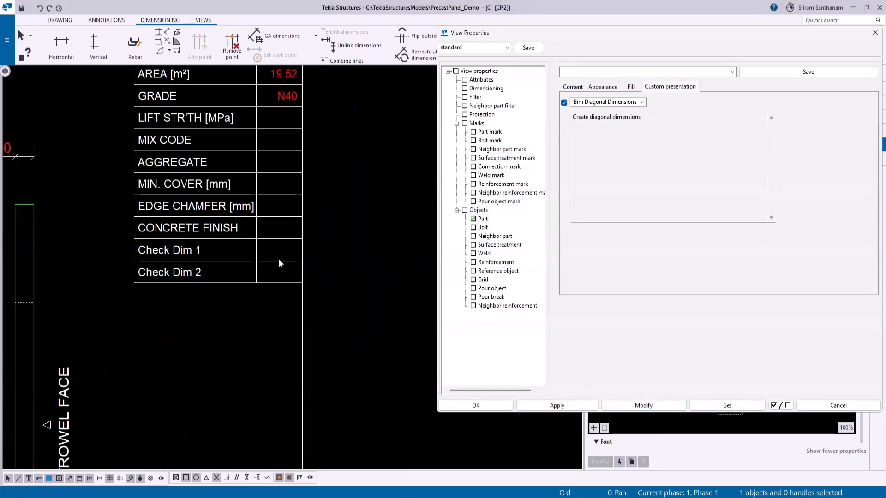
right_click(279, 259)
click(314, 311)
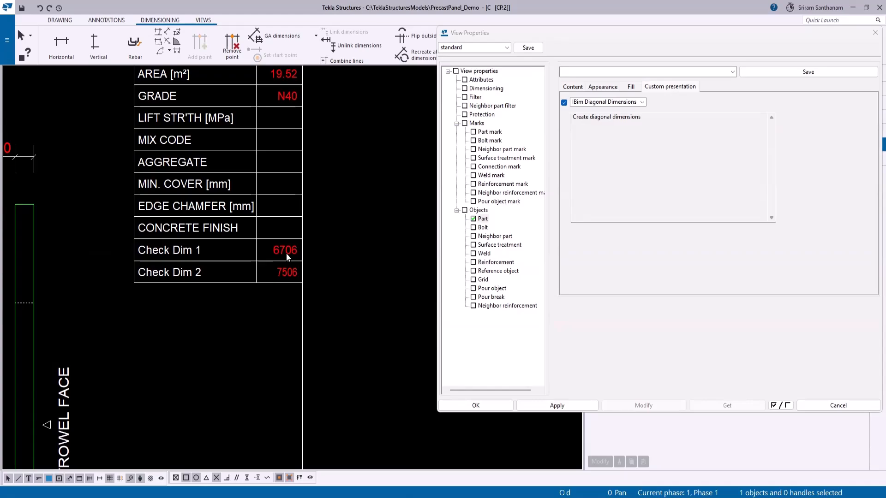
- Close the view properties and the drawing, keeping the changes made to it
scroll(408, 262, down, 5)
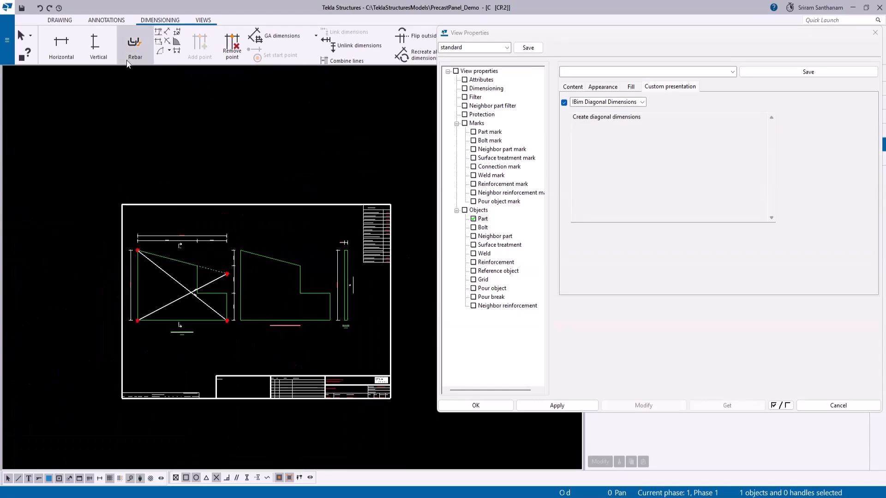
click(875, 32)
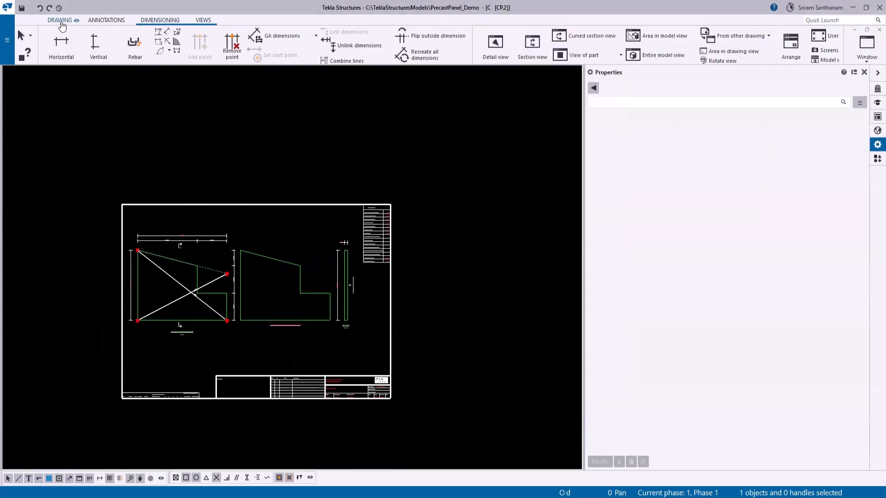
click(62, 21)
click(105, 60)
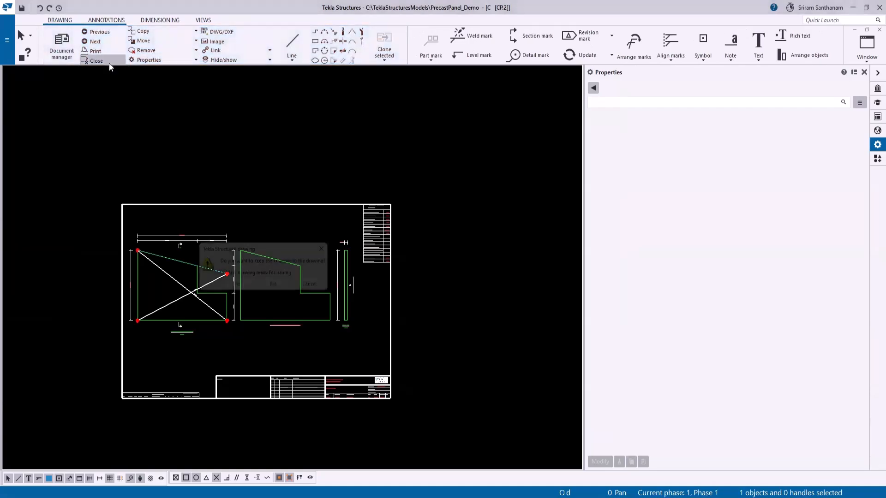
click(235, 288)
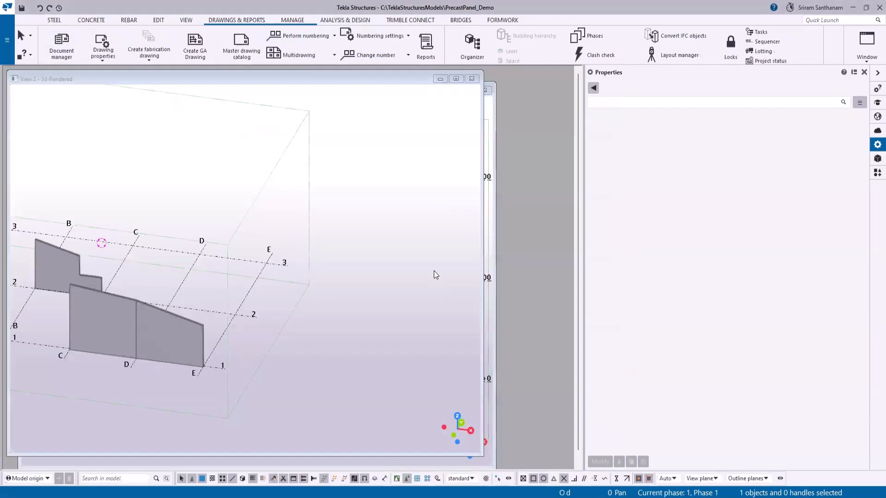
- Inspect User field 1 and User field 2 in the stepped panel's user-defined attributes in the model
scroll(38, 259, up, 3)
scroll(398, 213, down, 3)
scroll(277, 231, up, 3)
scroll(280, 243, up, 2)
right_click(278, 242)
click(312, 207)
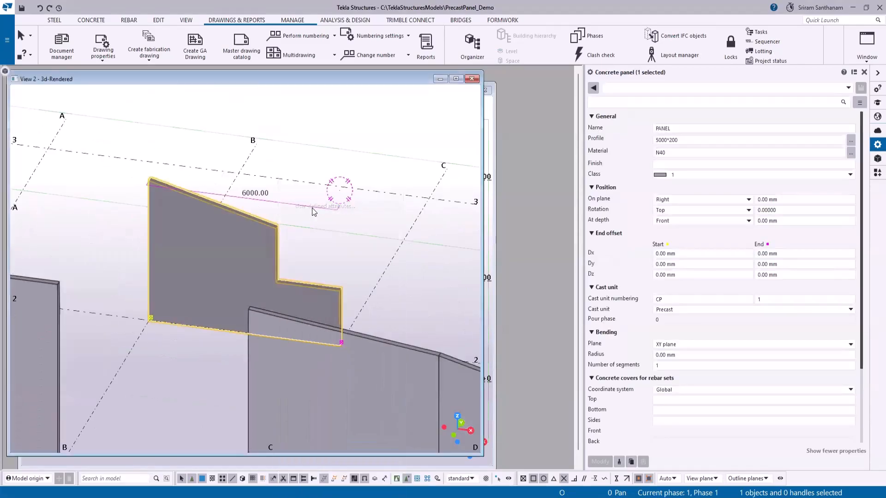
drag(519, 148, 490, 147)
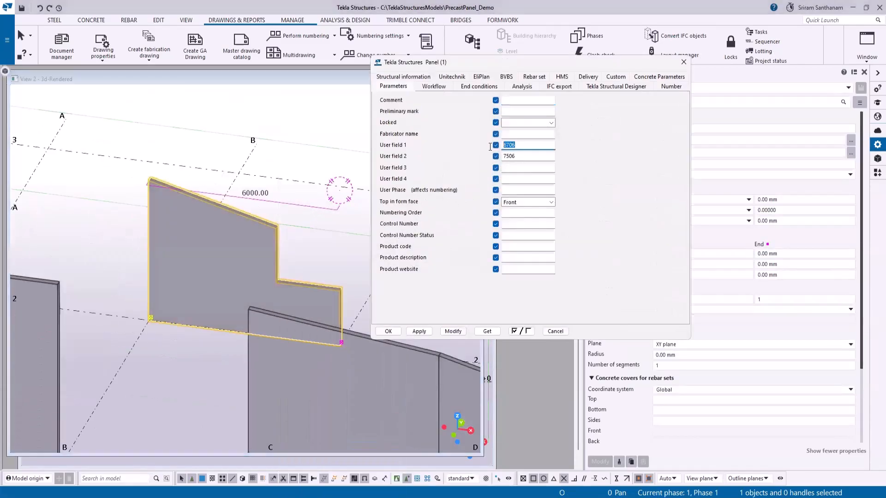
click(529, 157)
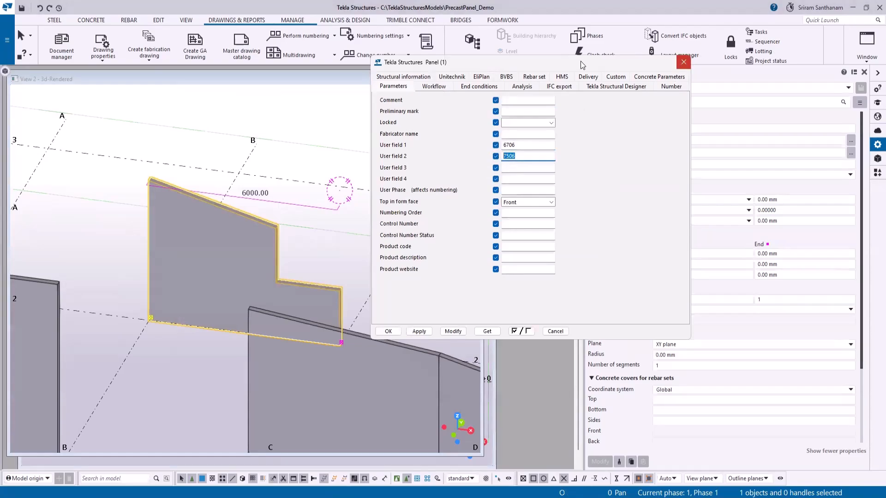
click(684, 62)
- Maximize the model view and load the Panel_Vertical settings in the cast unit drawing properties
click(456, 78)
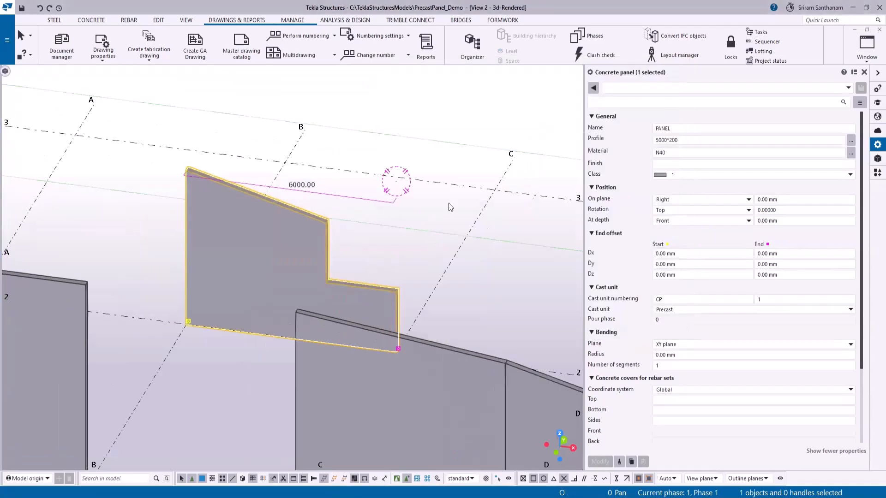
scroll(503, 209, down, 3)
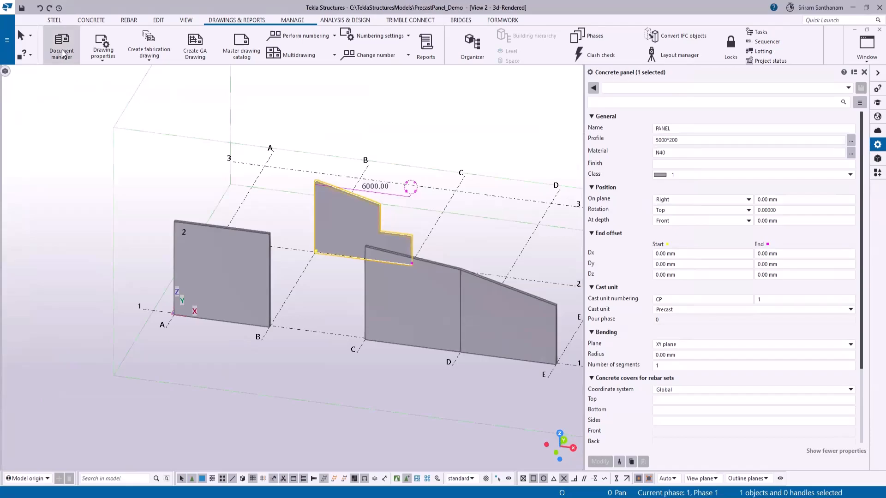
click(102, 52)
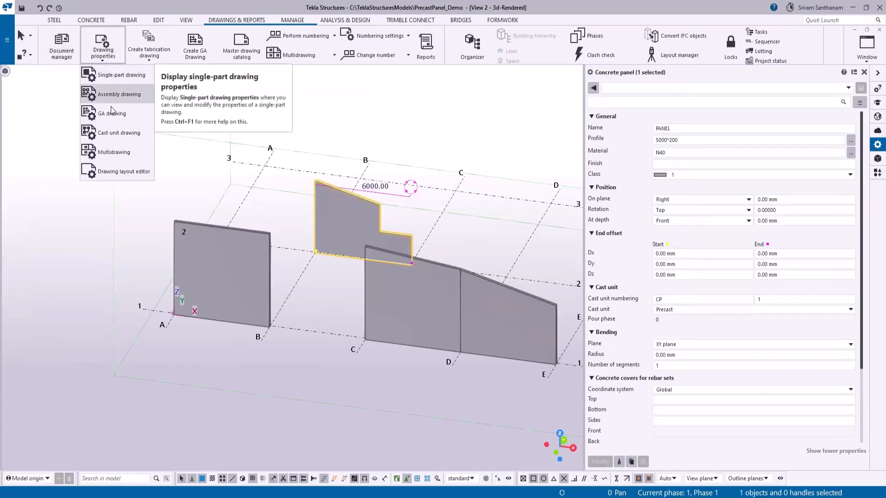
click(116, 133)
drag(464, 101, 293, 75)
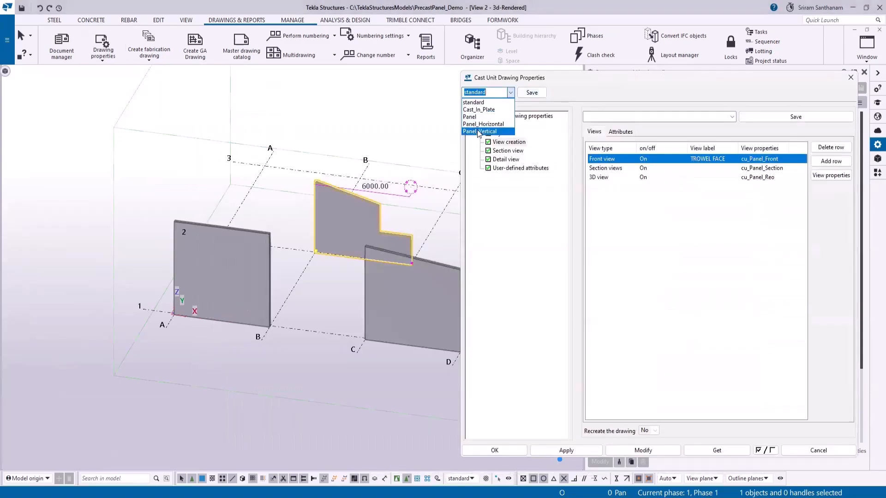
click(478, 127)
- Check the part's custom presentation in the front view's cu_Panel_Vertical properties and save those view settings
click(764, 159)
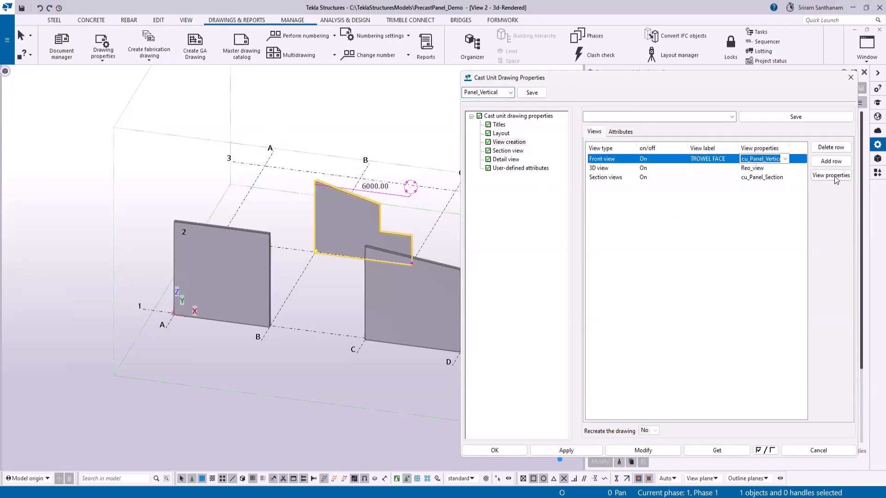
click(833, 176)
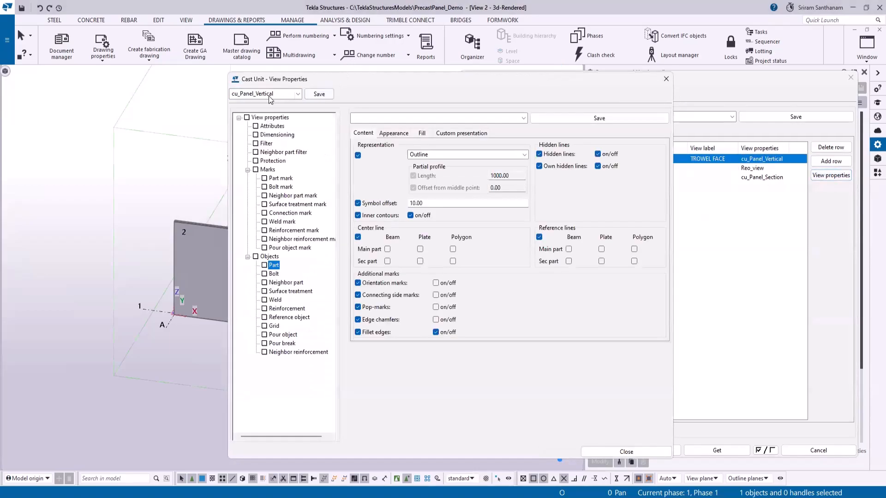
click(444, 133)
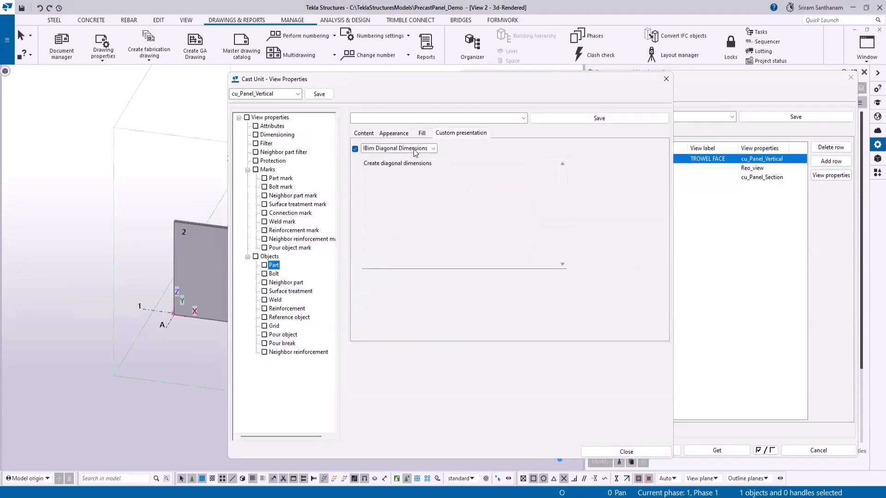
click(247, 118)
click(320, 94)
click(666, 79)
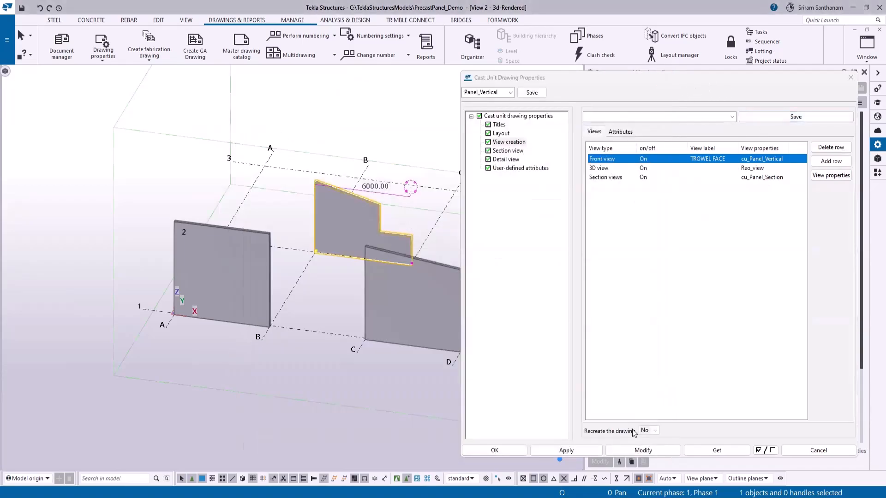
- Accept the cast unit drawing properties and delete both existing cast unit drawings, CP.1 and CP.2
click(495, 450)
scroll(266, 150, down, 3)
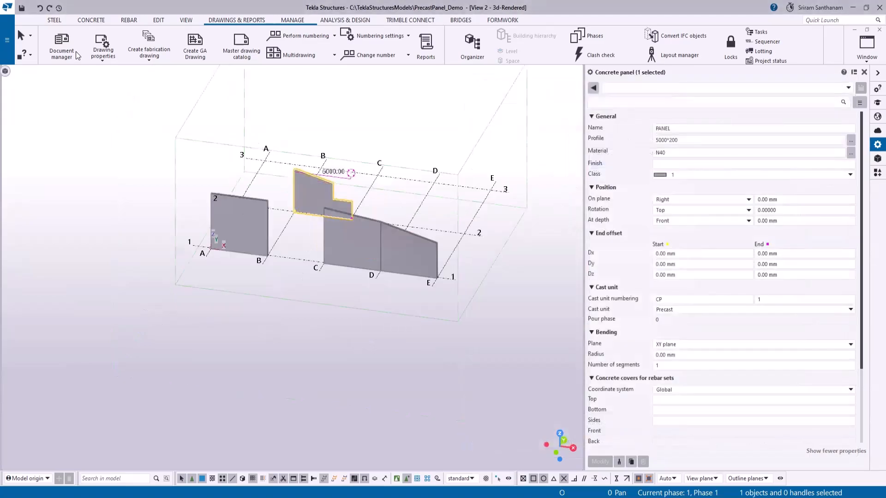
click(62, 48)
click(252, 162)
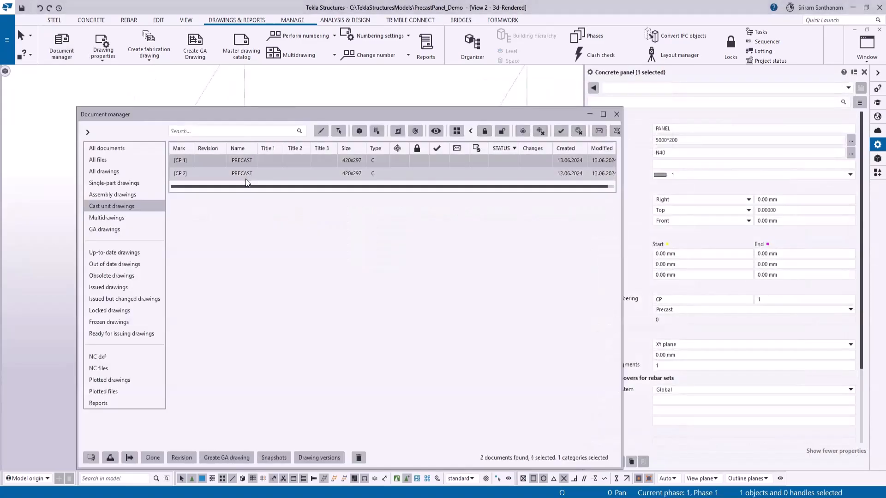
shift+click(242, 173)
right_click(244, 173)
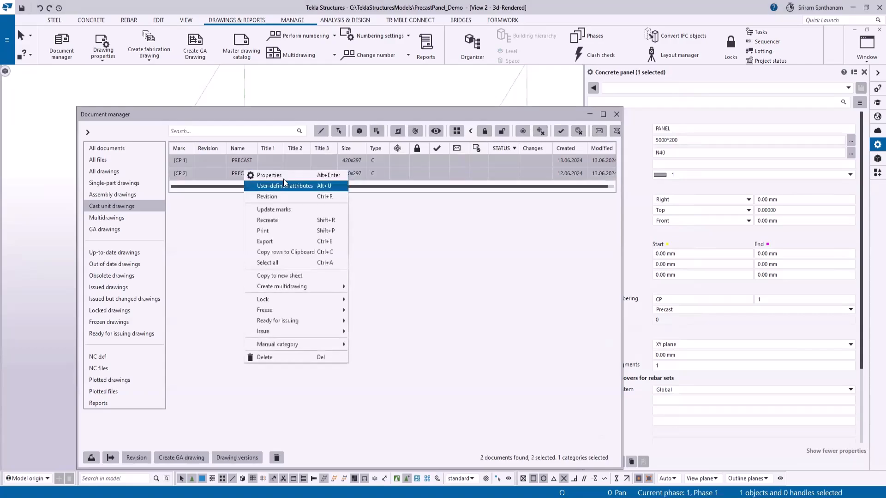
click(278, 458)
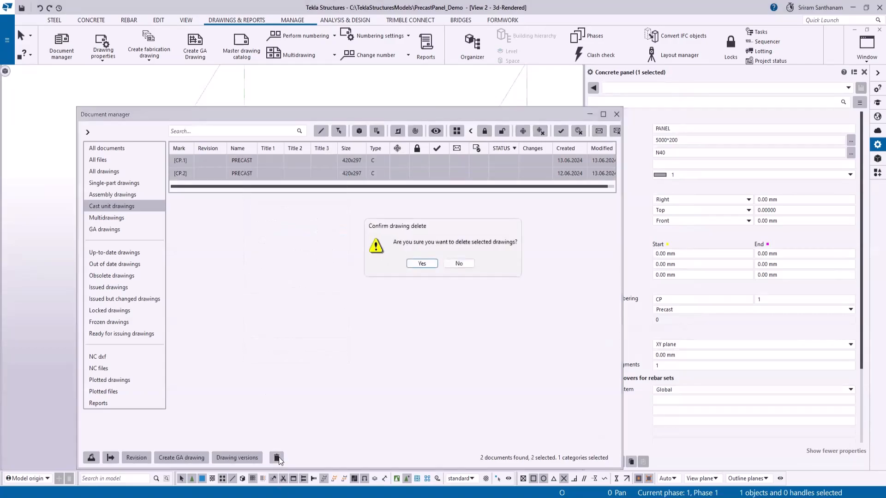
click(422, 263)
click(616, 114)
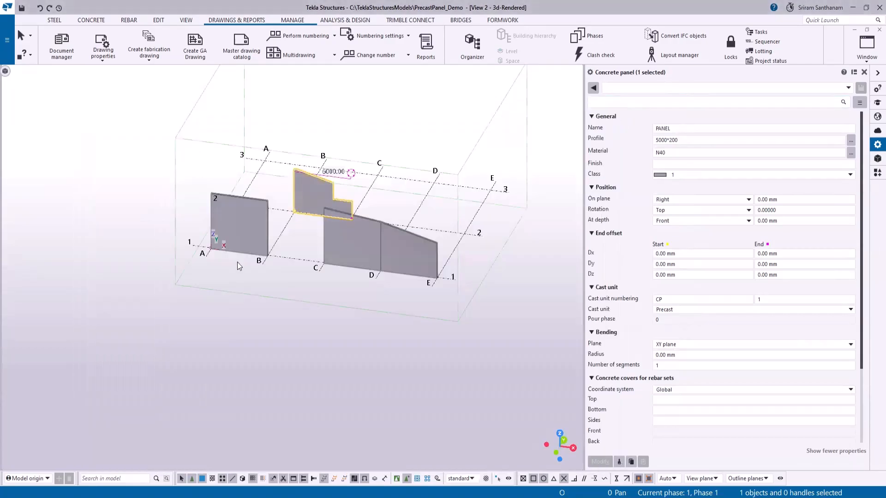
- Create cast unit drawings for all four wall panels from the Panel_Vertical settings
shift+click(245, 240)
shift+click(367, 218)
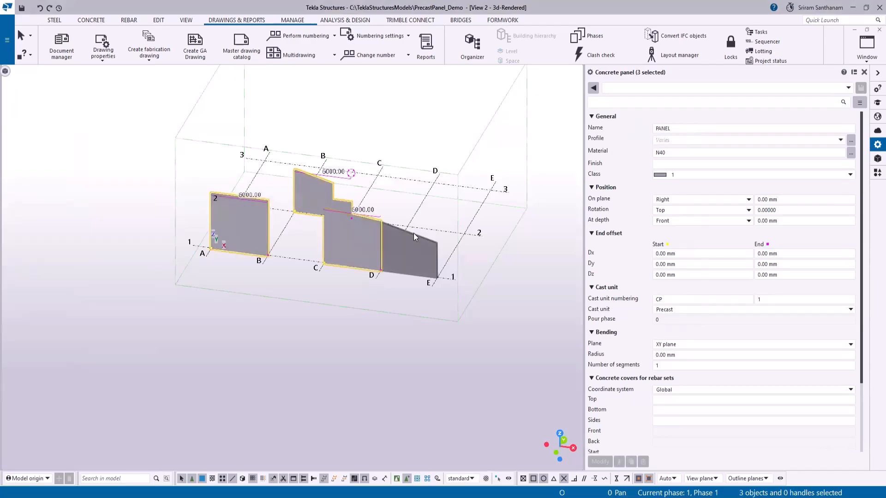
shift+click(413, 234)
click(148, 58)
click(161, 77)
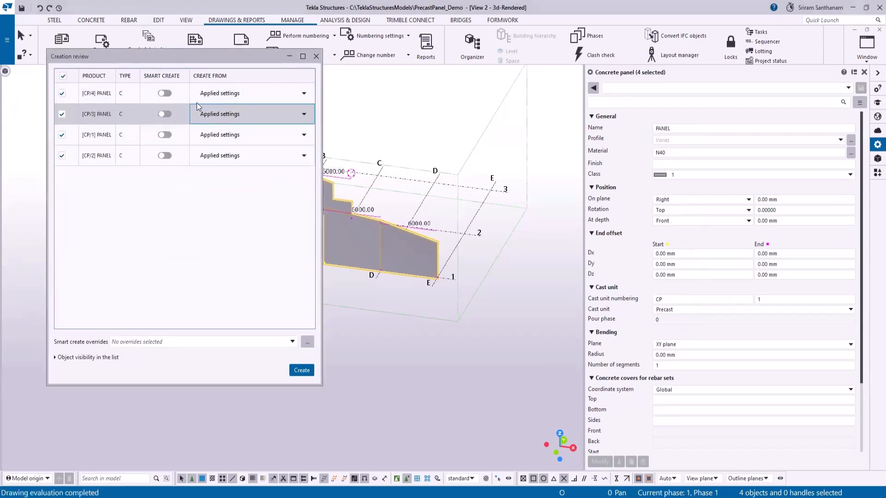
click(212, 95)
shift+click(178, 160)
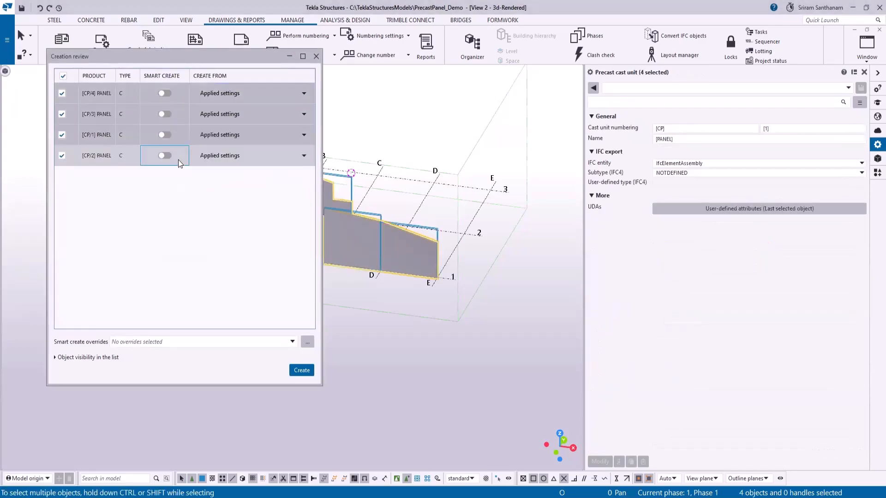
click(304, 94)
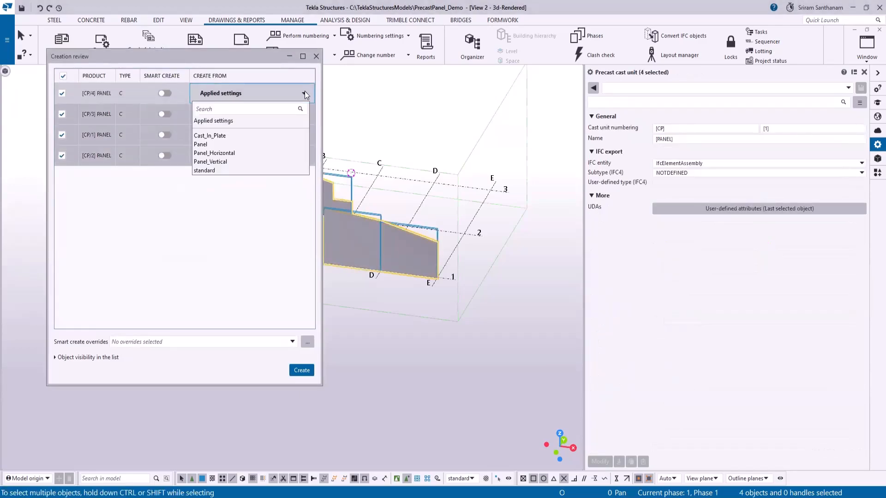
click(214, 162)
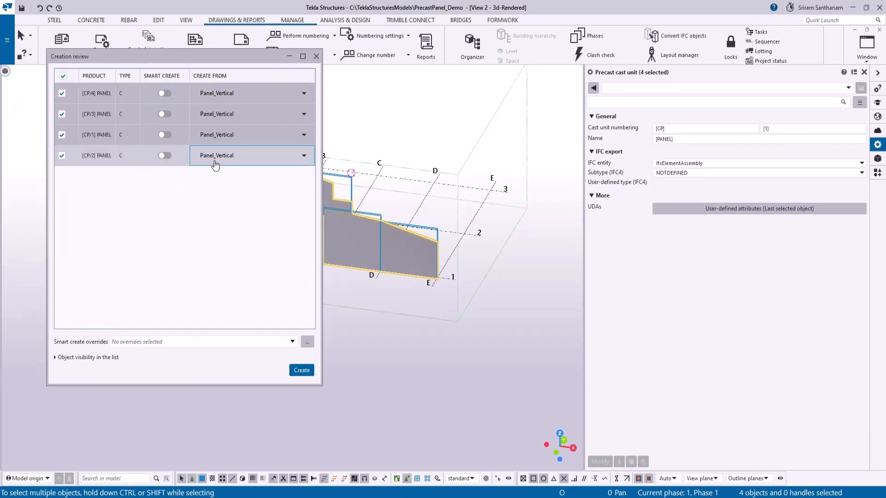
click(302, 370)
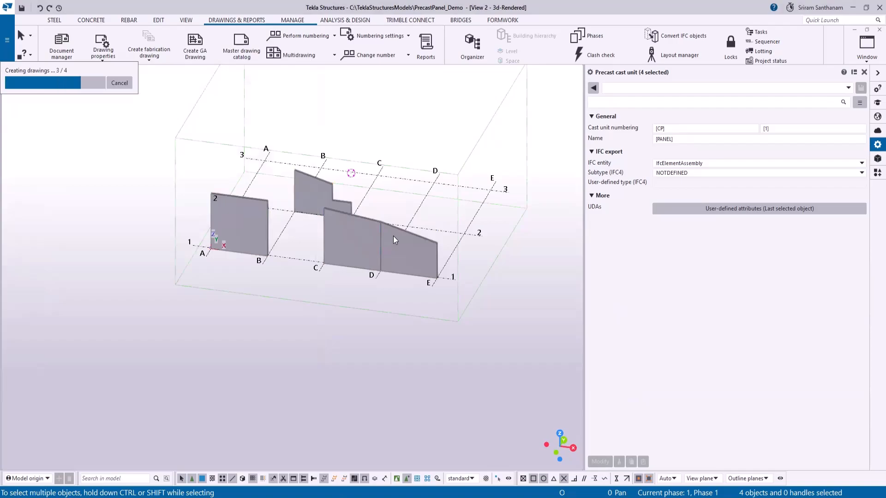
- List the cast unit drawings beside the model and inspect User field 1 and User field 2 of the sloped panel between grids D and E
click(65, 45)
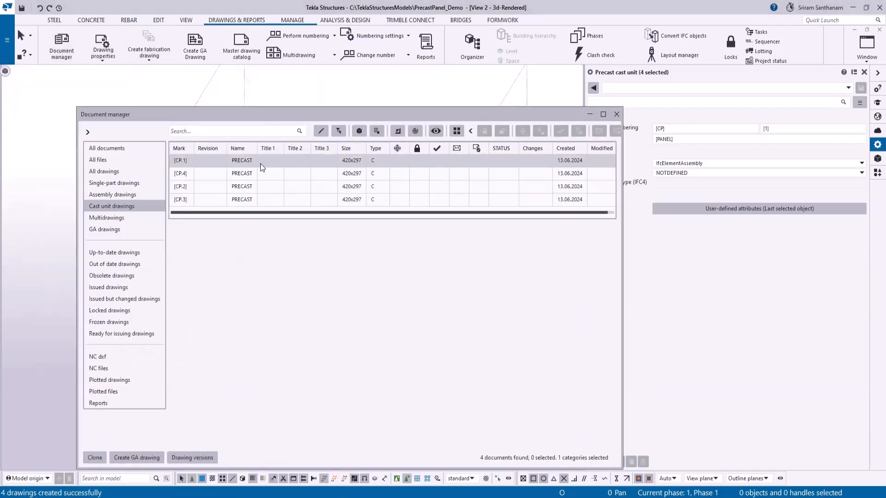
drag(564, 113, 881, 114)
scroll(227, 180, down, 4)
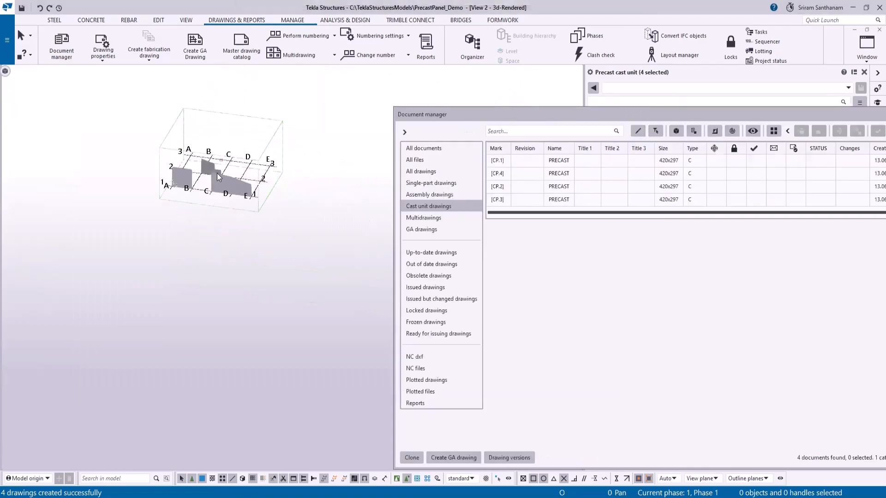
scroll(227, 180, up, 6)
right_click(279, 214)
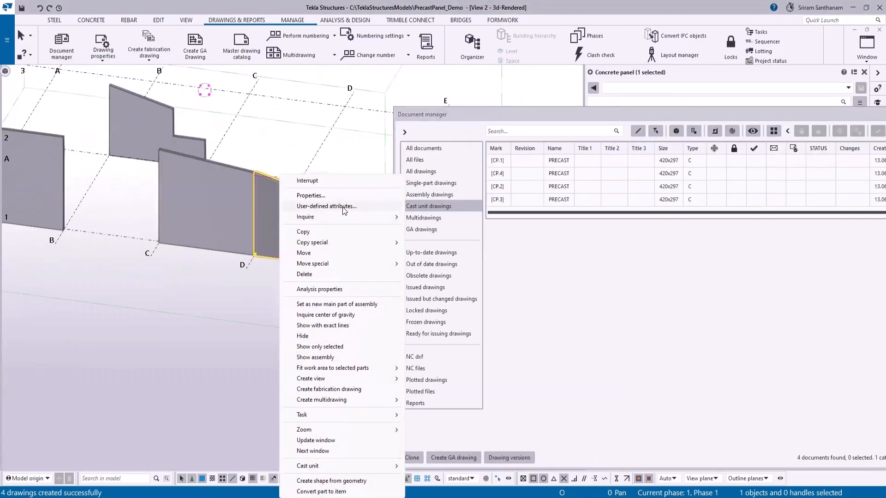
click(343, 206)
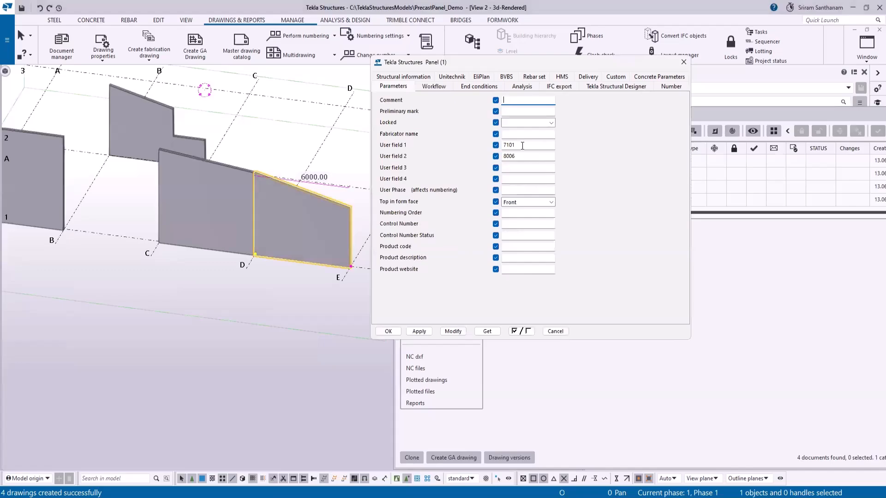
double_click(522, 146)
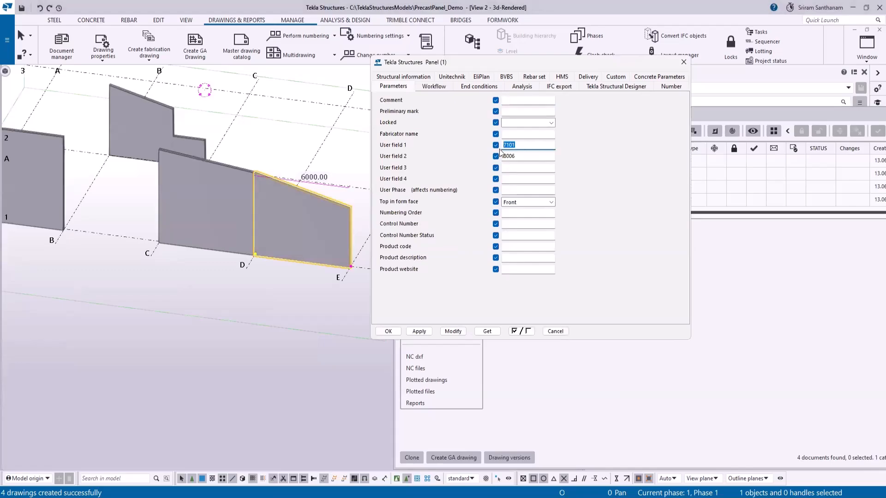
- Load the rectangular panel's user-defined attributes, inspect its User field 1 and User field 2, and close the attributes
click(64, 163)
click(487, 332)
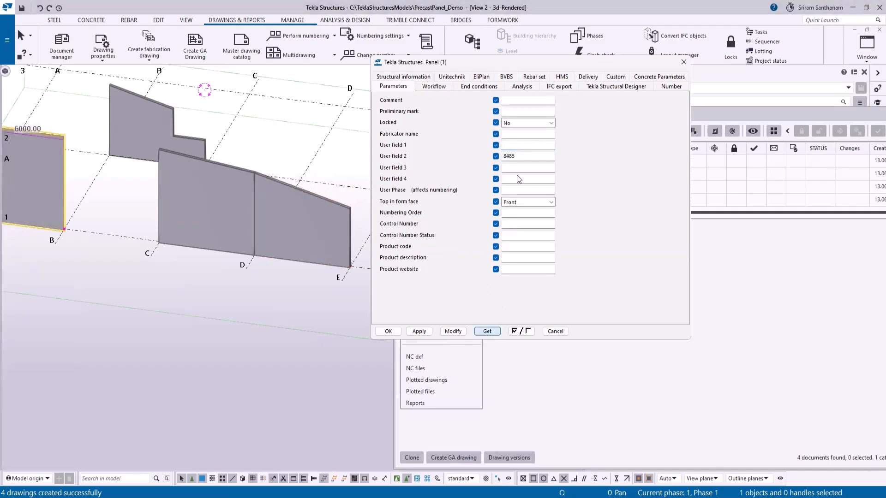
scroll(130, 152, up, 3)
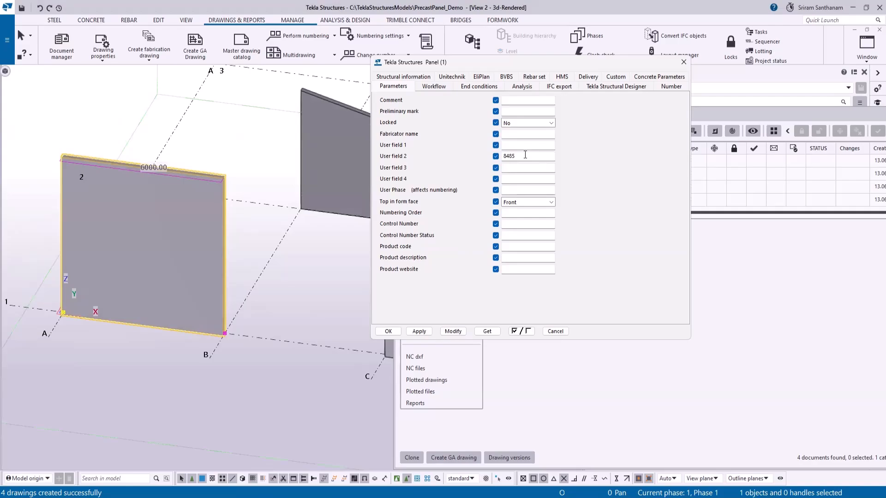
click(684, 62)
scroll(182, 138, down, 4)
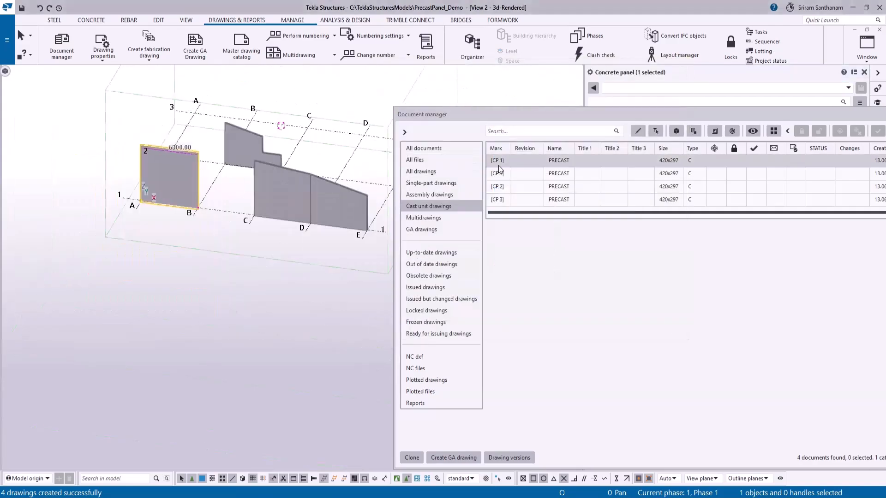
- Open drawing CP.1 and compare the trowel face's diagonal dimension with Check Dim 1 and Check Dim 2 in the panel table
double_click(535, 162)
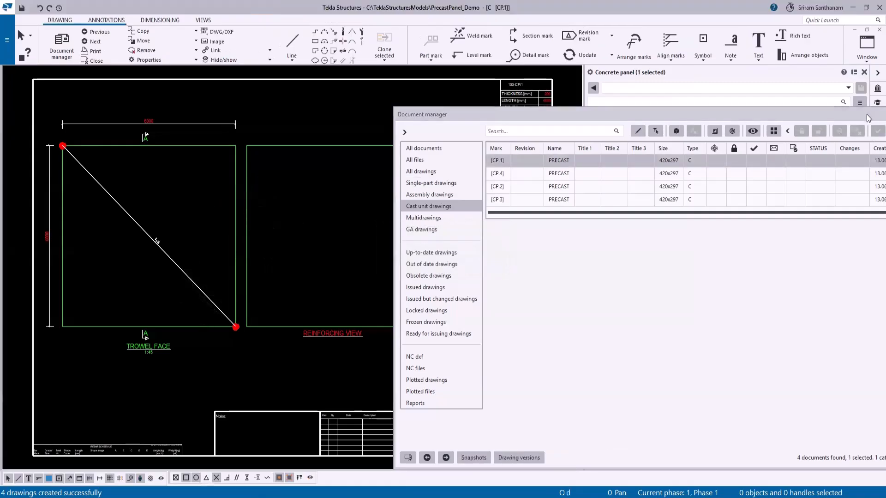
drag(868, 115, 652, 136)
click(716, 137)
scroll(89, 251, up, 3)
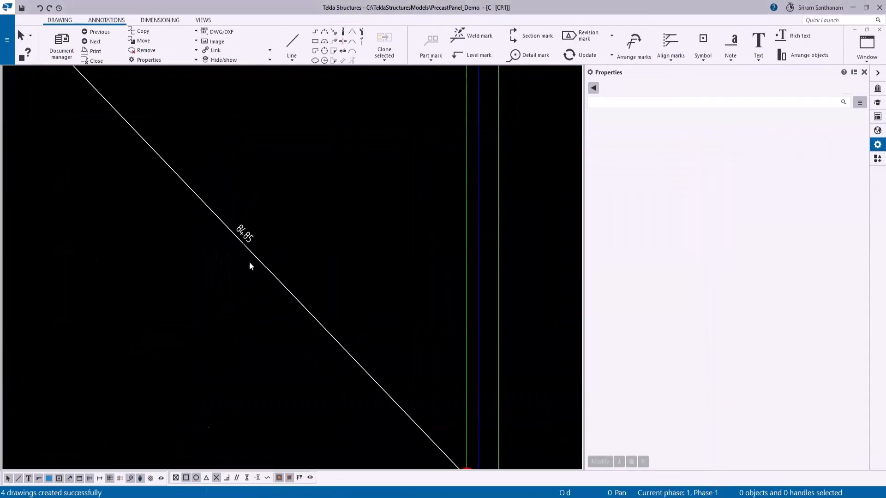
scroll(174, 231, down, 3)
scroll(388, 198, up, 5)
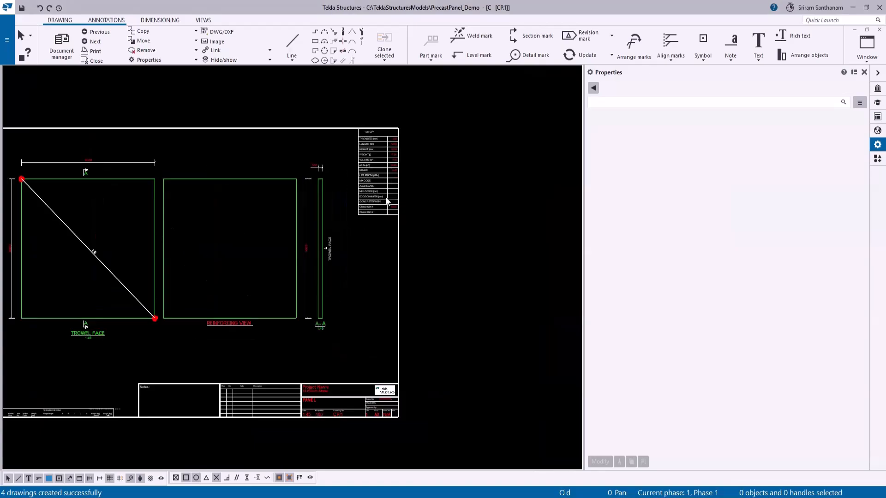
scroll(497, 203, down, 1)
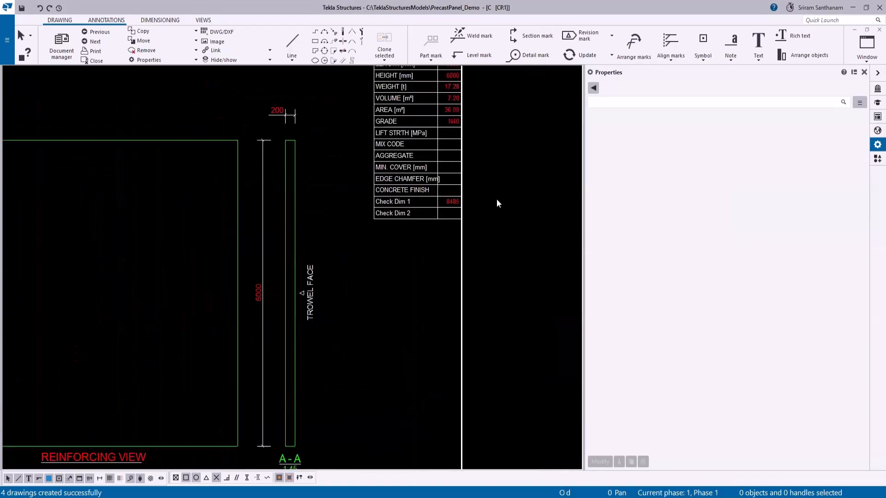
- Switch to drawing CP.4 and examine the crossing diagonal dimensions and the check dimensions of the sloped panel
click(96, 42)
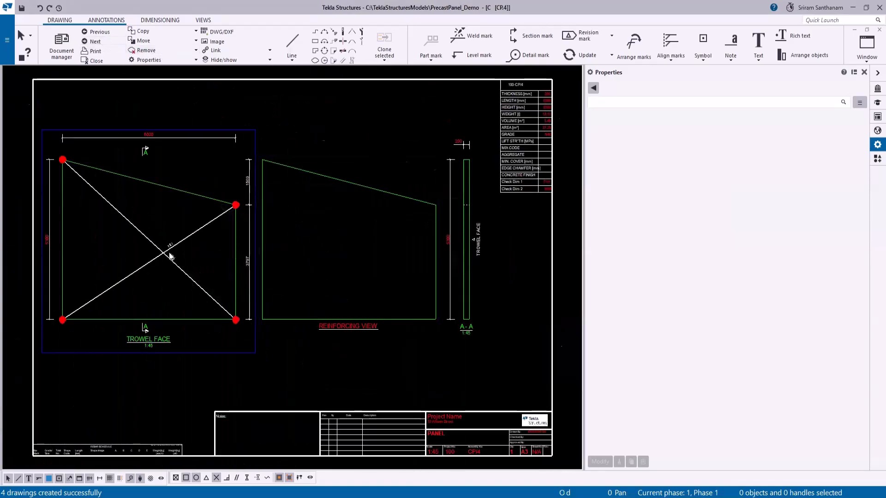
scroll(170, 256, up, 5)
scroll(138, 259, down, 5)
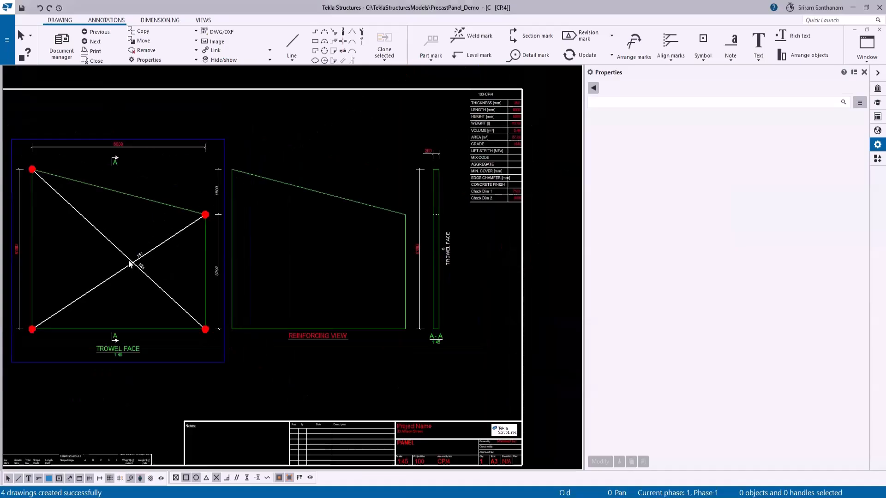
scroll(337, 223, up, 6)
scroll(480, 220, down, 5)
- Switch to drawing CP.2 and compare the stepped panel's diagonal dimensions with its Check Dim 1 and Check Dim 2 entries
click(95, 42)
scroll(180, 269, up, 5)
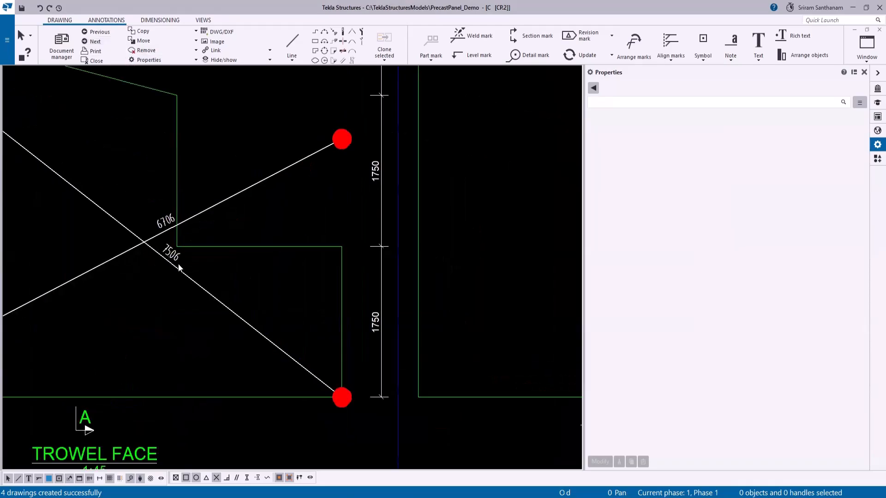
scroll(180, 269, down, 5)
scroll(464, 200, up, 8)
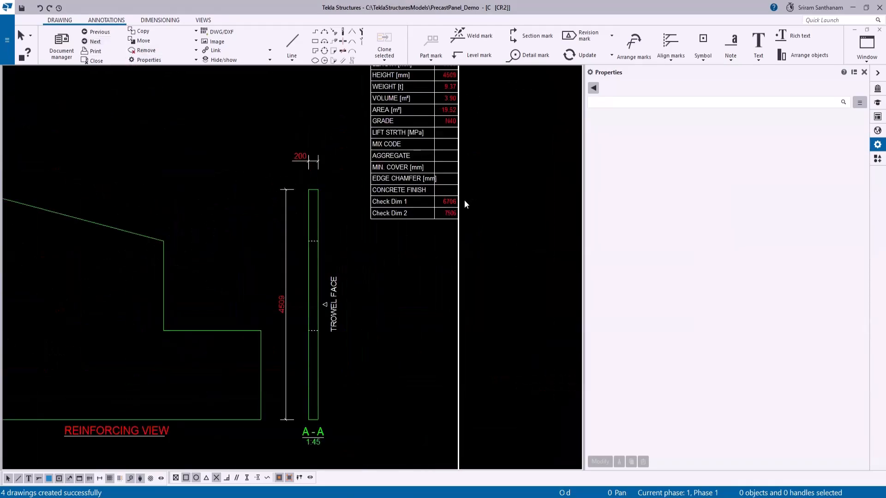
scroll(488, 237, down, 5)
- Switch to drawing CP.3 and compare its check dimension table entries with the diagonals on the trowel face
click(95, 41)
scroll(547, 191, up, 8)
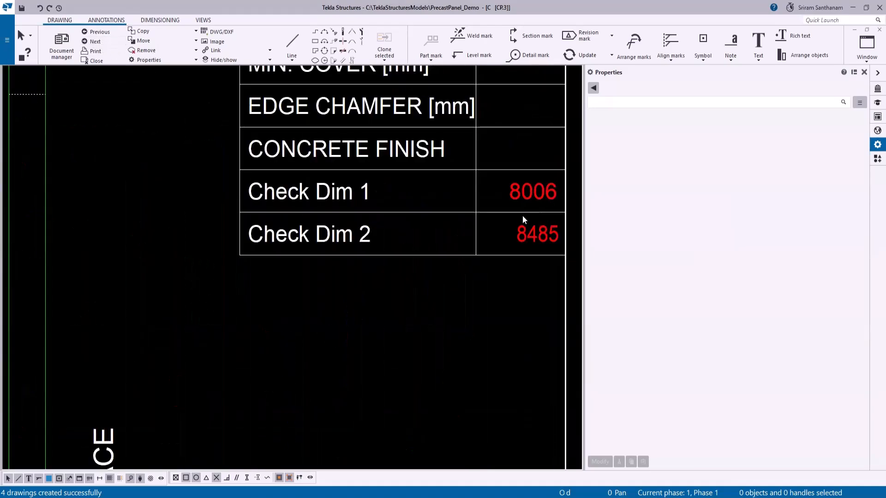
scroll(523, 215, down, 5)
scroll(172, 263, up, 4)
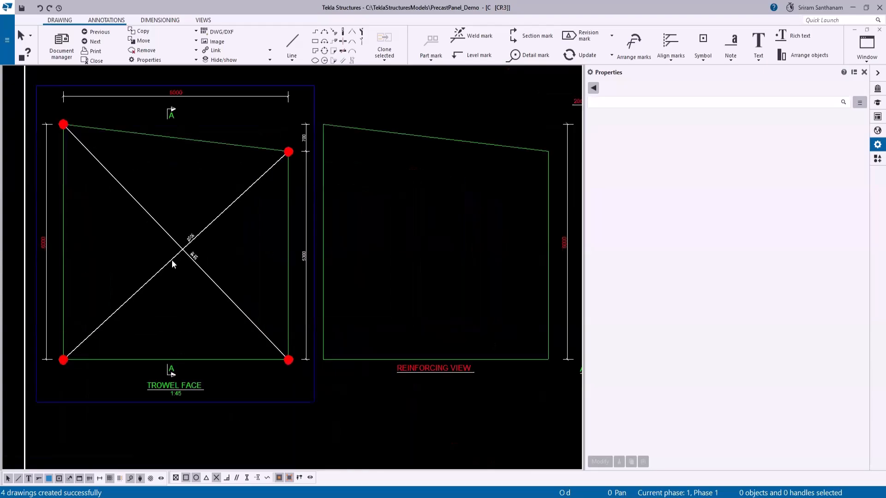
scroll(239, 278, up, 2)
scroll(222, 275, down, 2)
scroll(221, 275, up, 3)
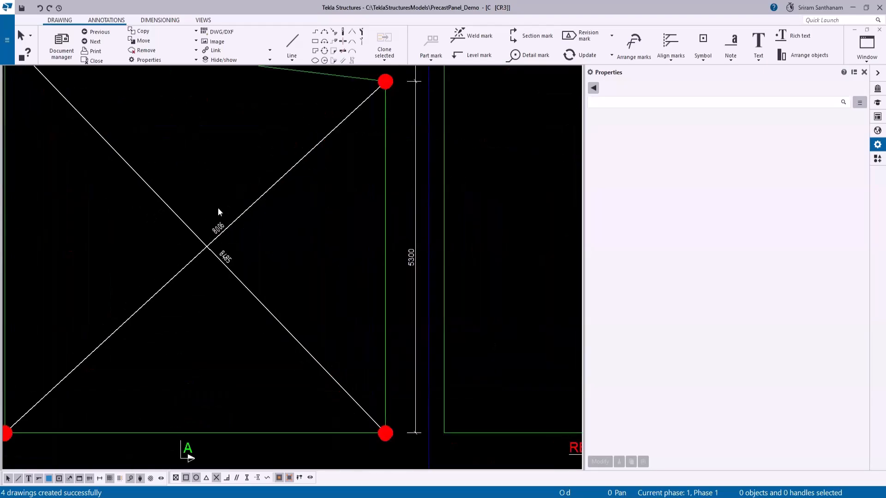
- Close the drawing and select the standard.presdiagonaldim file in the model folder's attributes directory
click(95, 61)
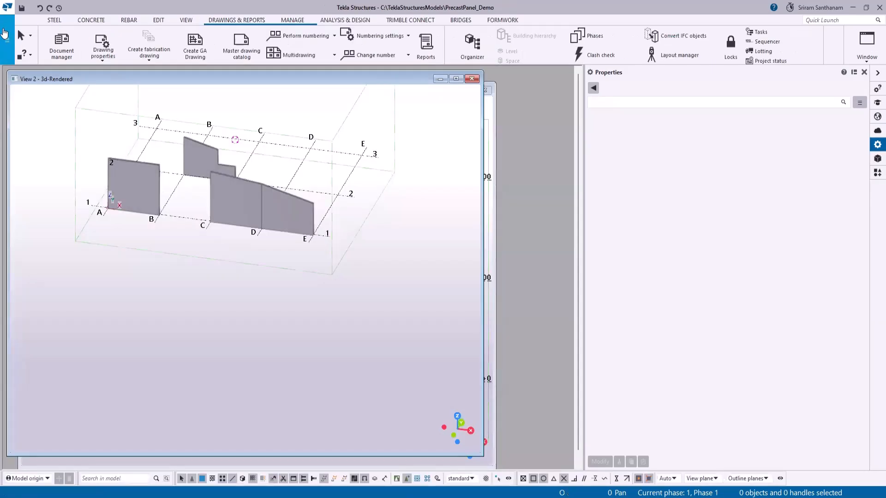
click(7, 39)
click(73, 134)
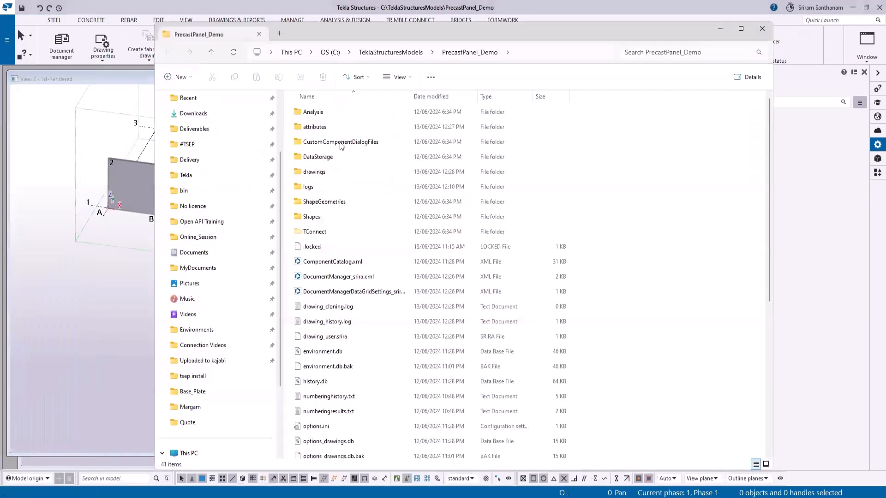
double_click(313, 127)
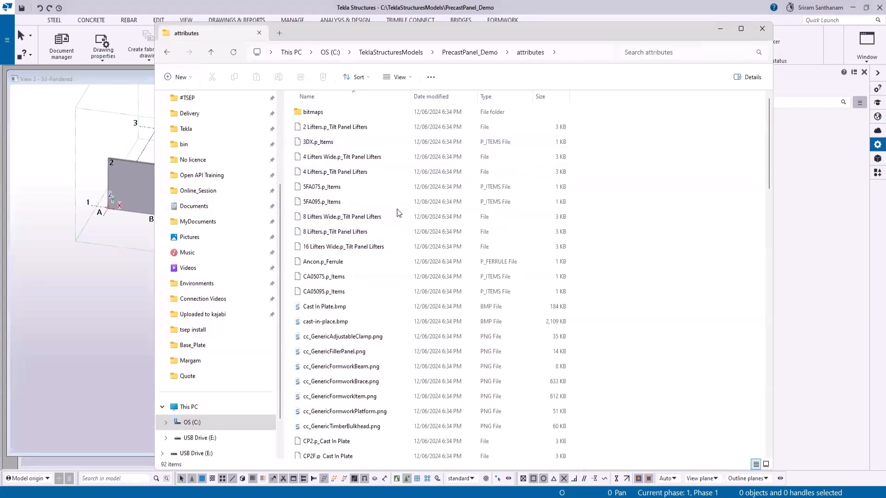
scroll(412, 178, down, 20)
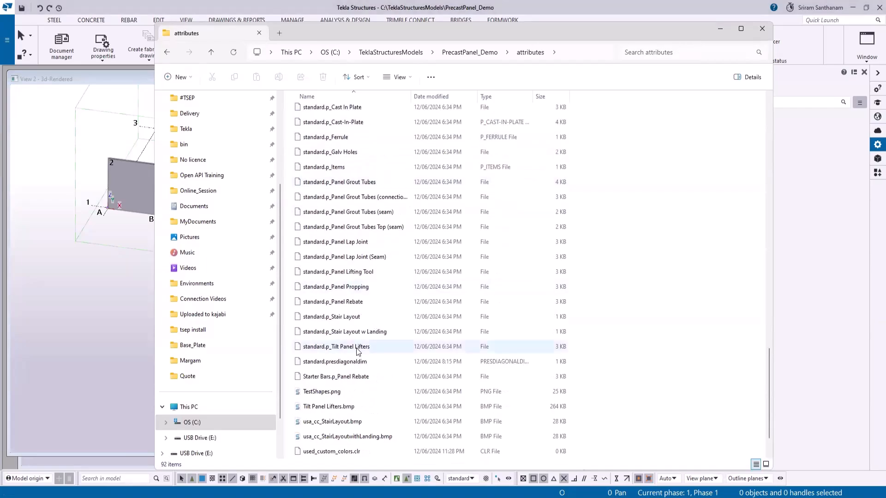
click(339, 365)
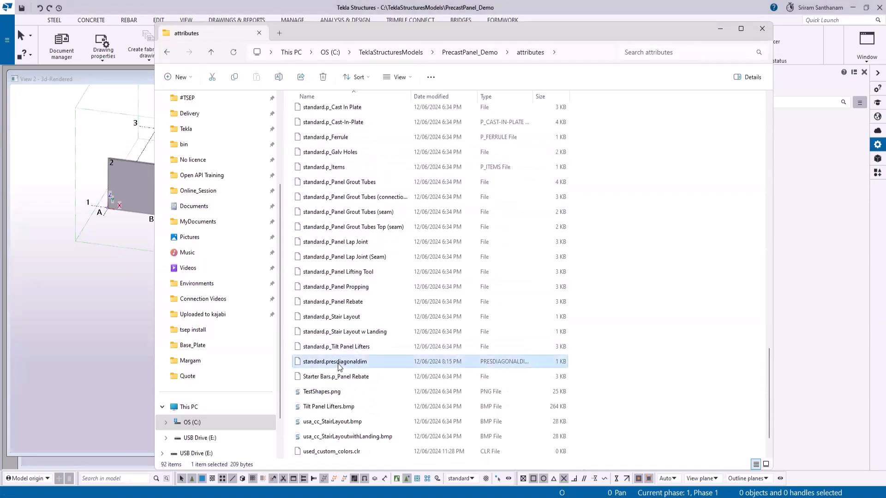
- Open the standard.presdiagonaldim file in Notepad and set TextHeight to 3.5, TextColor to 160 and TextFont to ARIAL
right_click(339, 366)
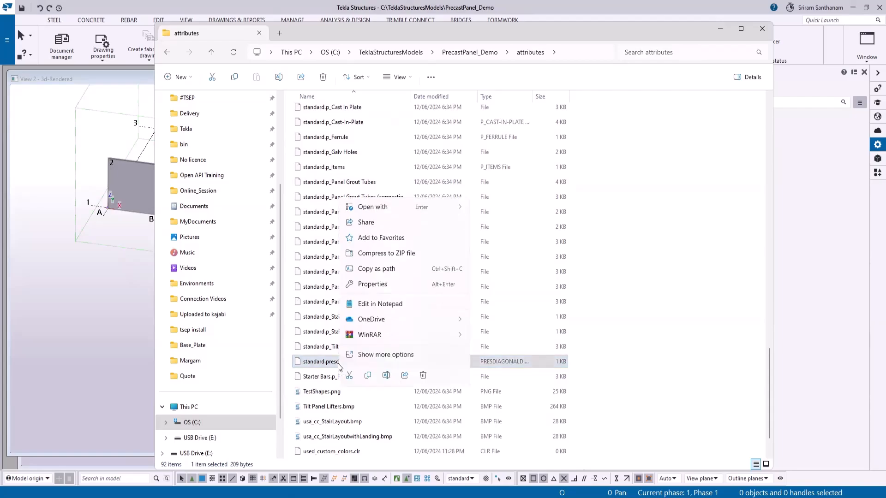
mouse_move(443, 208)
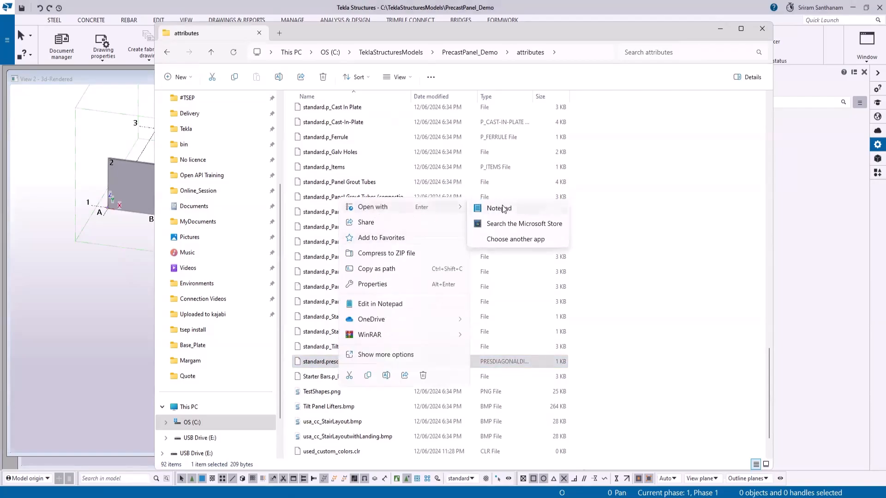
click(501, 208)
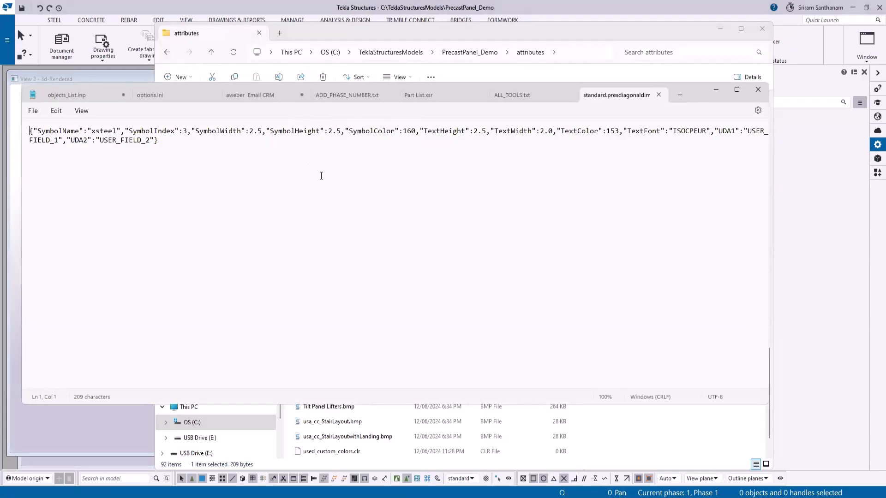
drag(473, 131, 478, 132)
text(3)
drag(610, 132, 619, 133)
text(60)
drag(673, 132, 708, 133)
text(ARIAL)
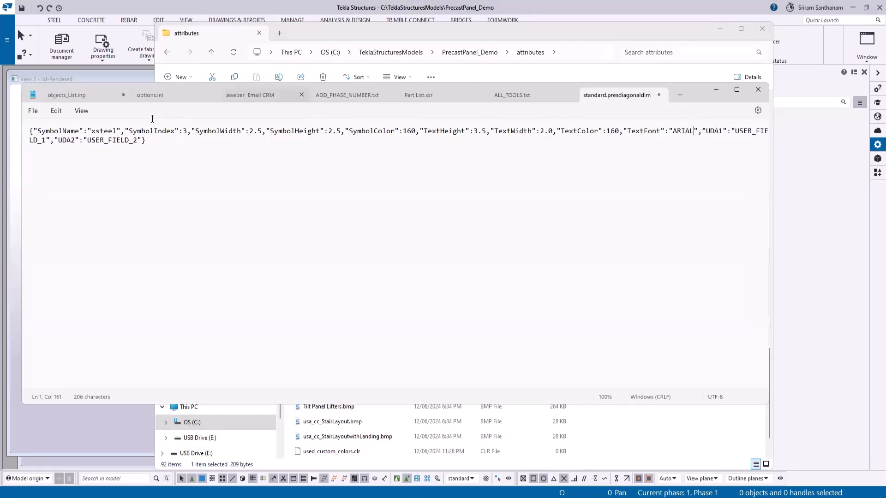
- Save the edited standard.presdiagonaldim settings file and close Notepad
click(34, 111)
click(41, 176)
click(659, 95)
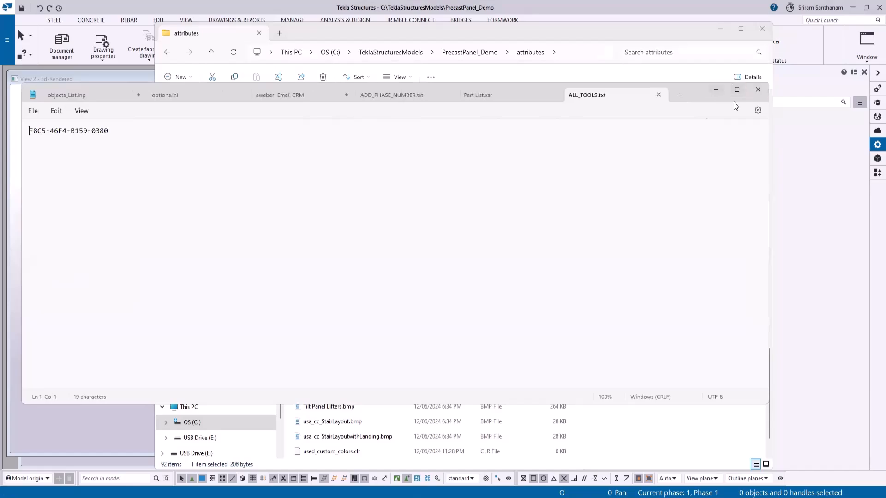
click(757, 90)
- Switch to Tekla Structures, open the cast unit drawing CP.2 and examine the diagonal dimensions on the trowel face
click(52, 97)
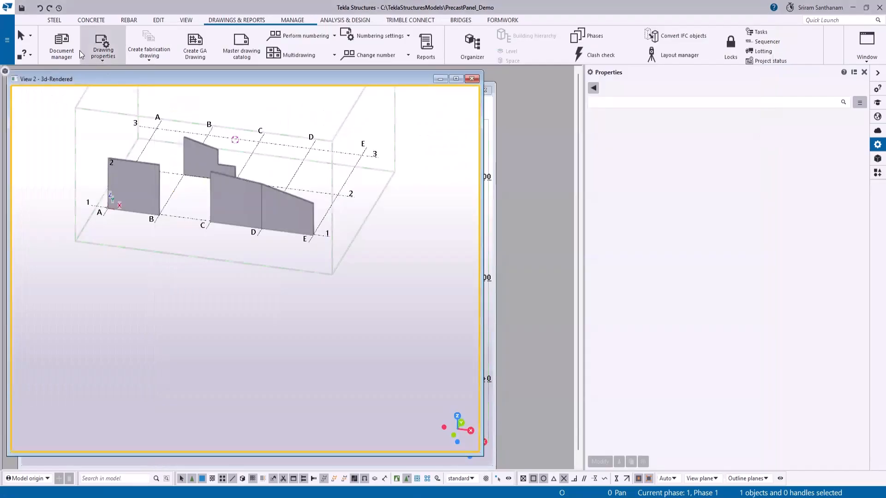
click(61, 44)
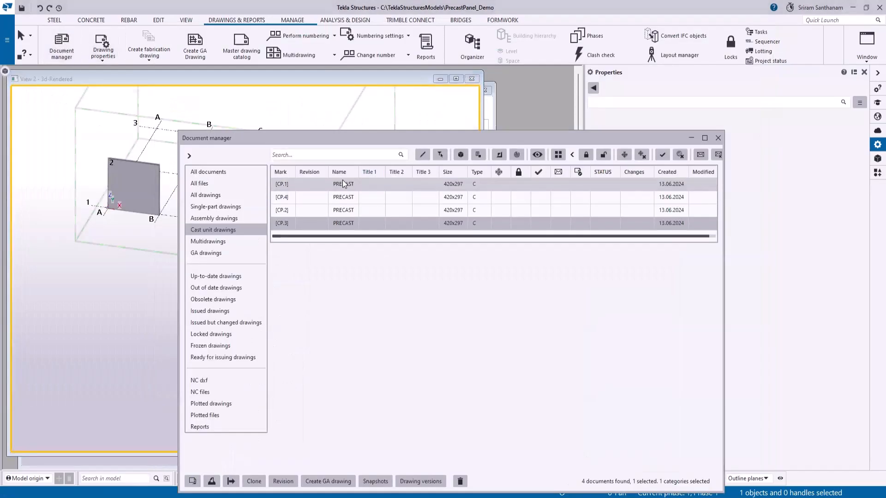
click(347, 212)
double_click(347, 211)
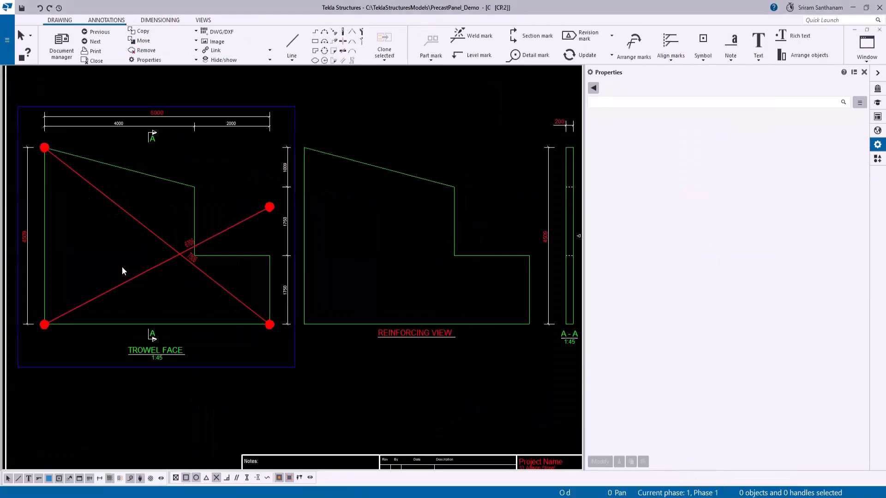
scroll(121, 266, up, 4)
scroll(420, 203, down, 6)
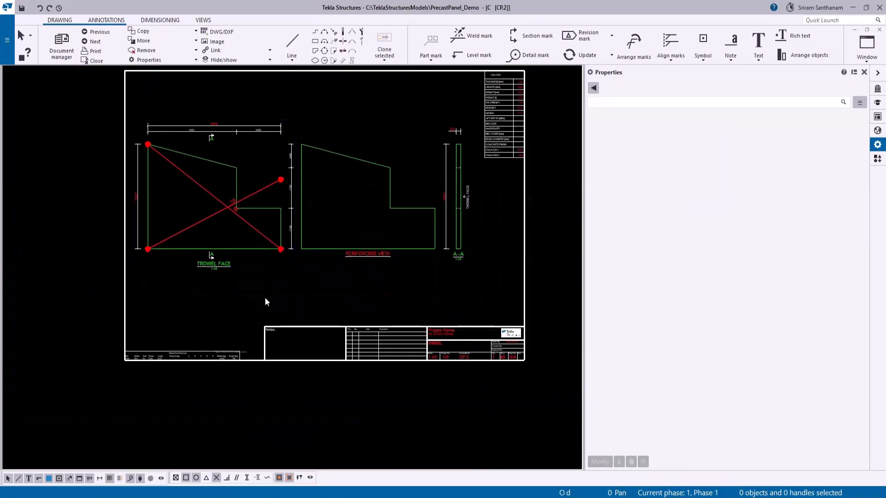
scroll(180, 104, up, 4)
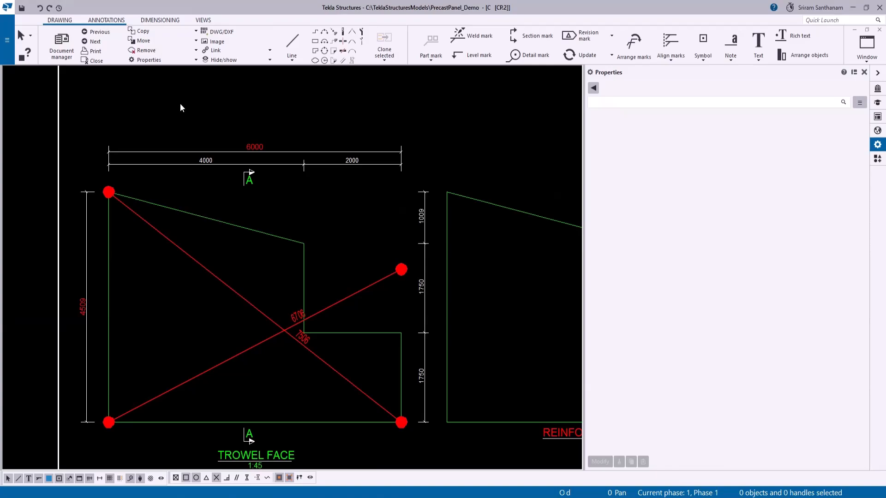
- Close the Properties pane and the CP.2 drawing
click(864, 72)
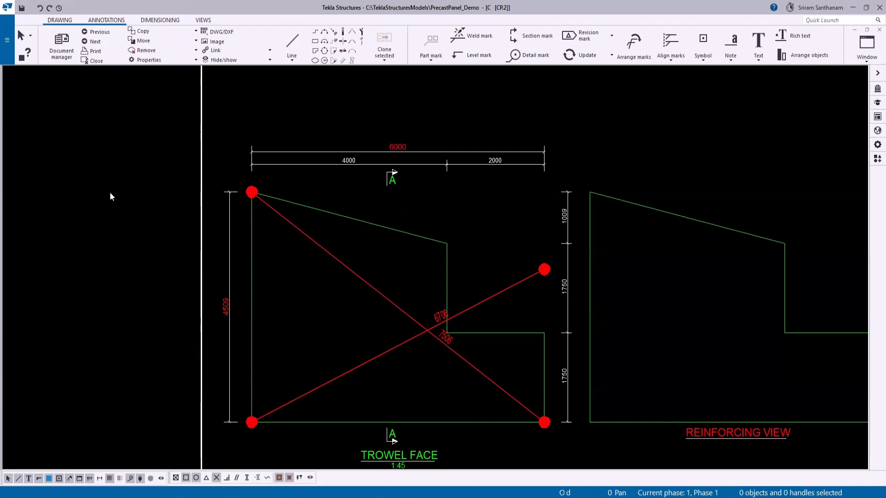
click(101, 58)
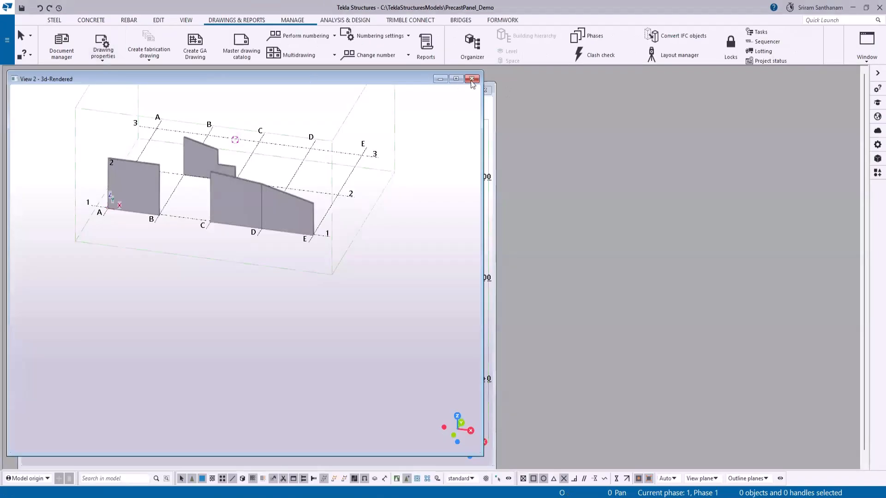